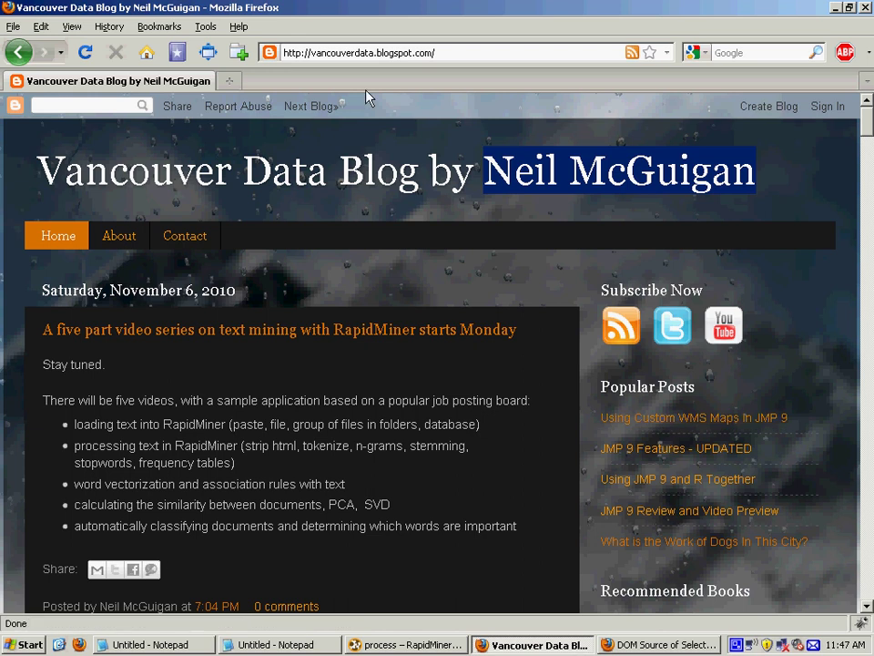
- Close Firefox's DOM source window for the job posting, leaving the Vancouver Data Blog page
left_click(372, 53)
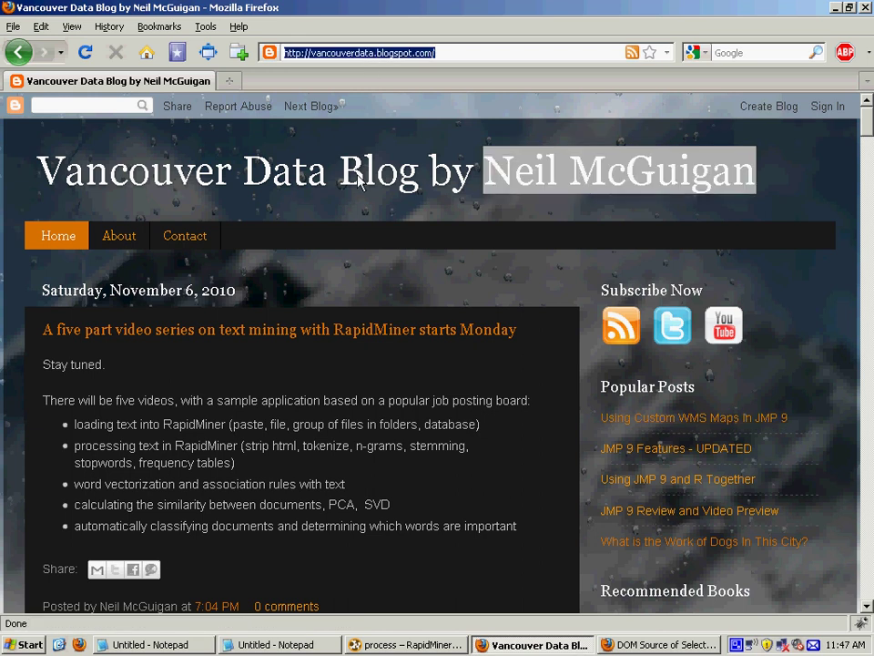
left_click(405, 316)
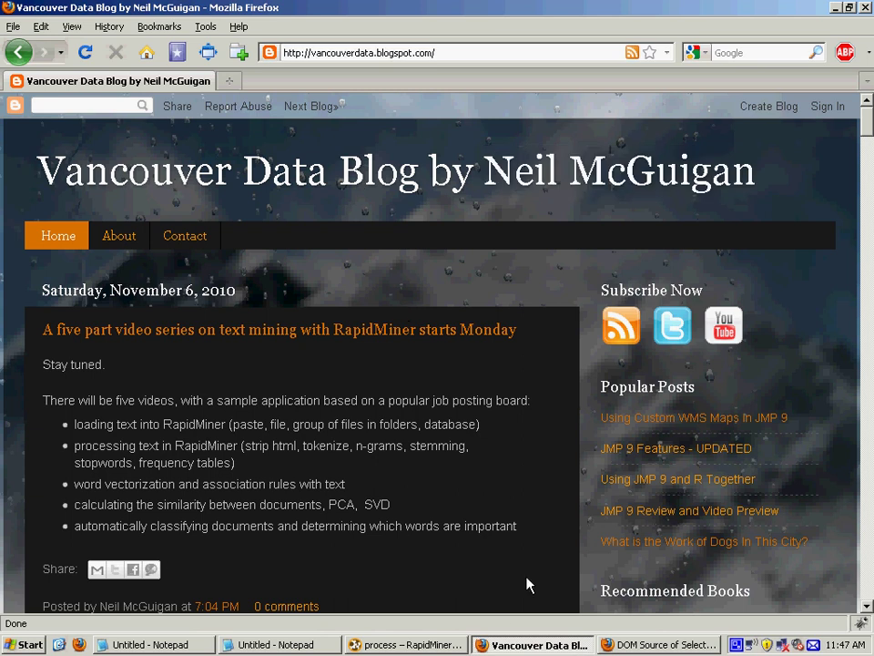
left_click(637, 645)
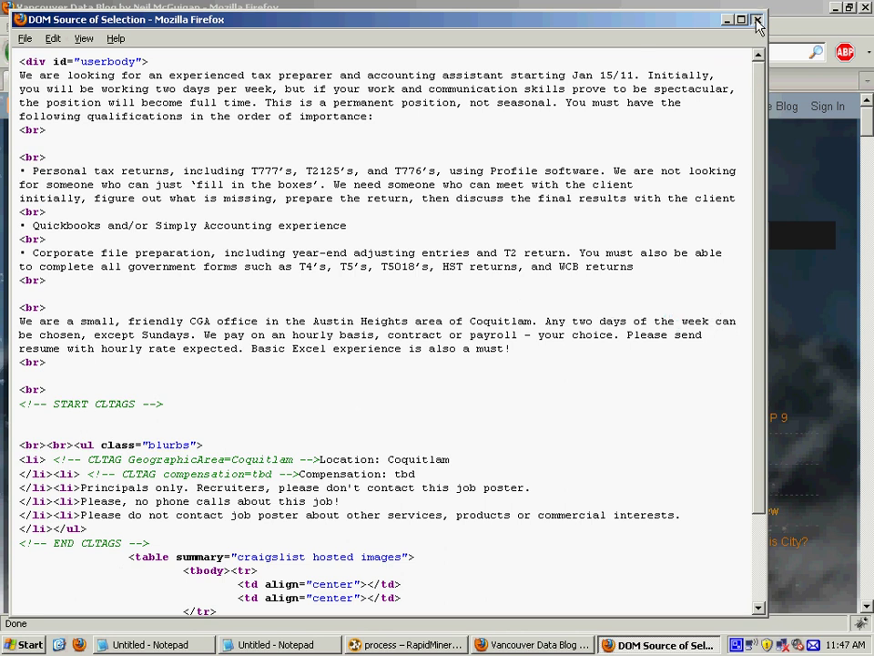
key("ctrl+w")
- Sort RapidMiner's word list by Total Occurences descending and browse experience, full_time and customer_service
left_click(442, 645)
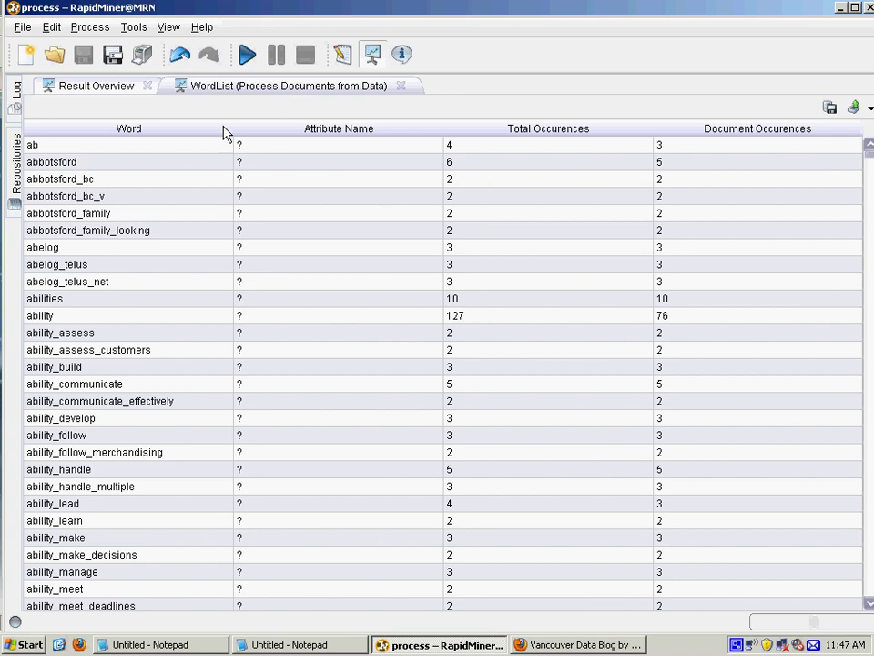
left_click(533, 129)
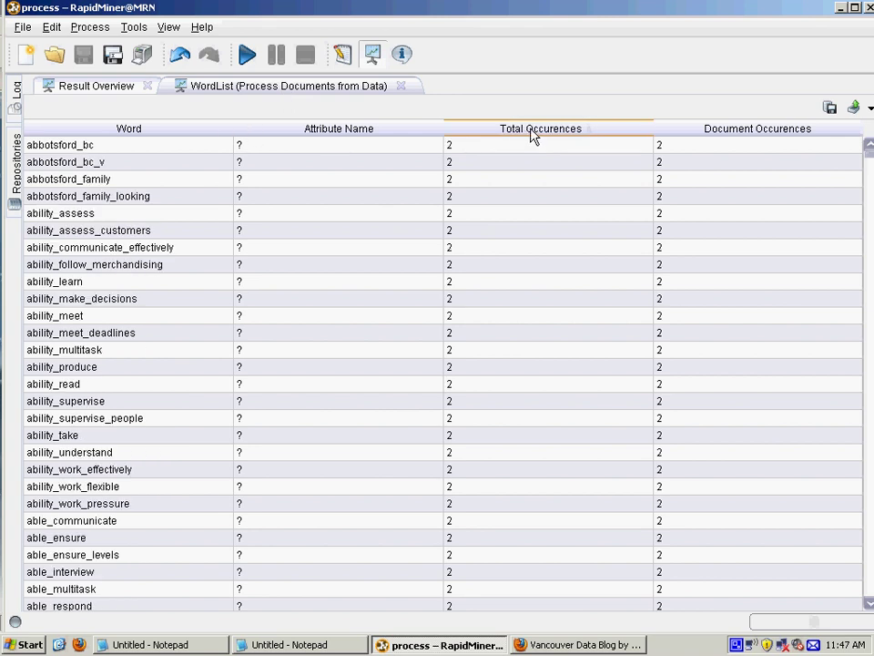
left_click(535, 131)
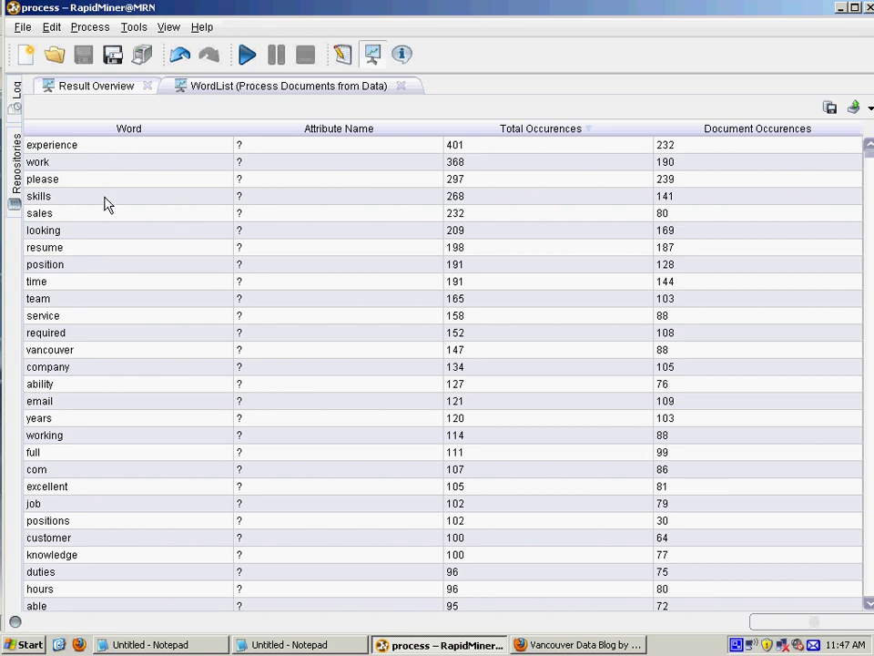
left_click(152, 149)
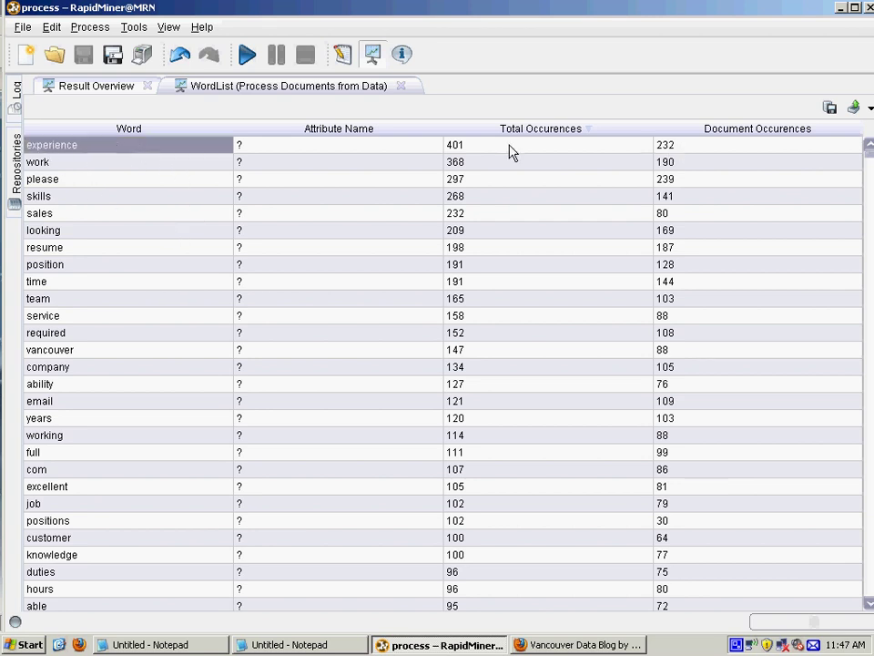
scroll(142, 287, "down", 4)
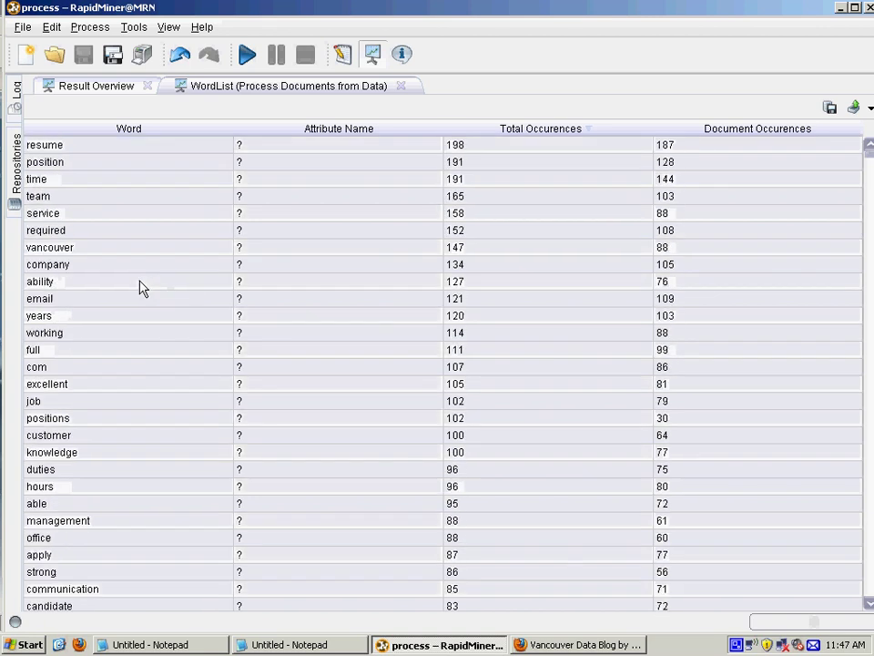
scroll(141, 291, "down", 3)
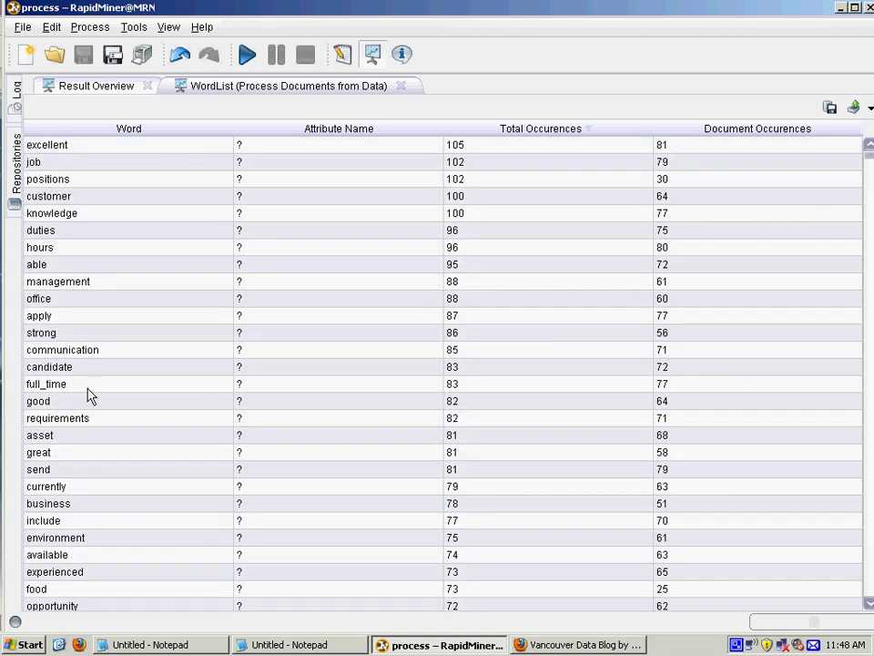
left_click(164, 384)
scroll(164, 383, "down", 5)
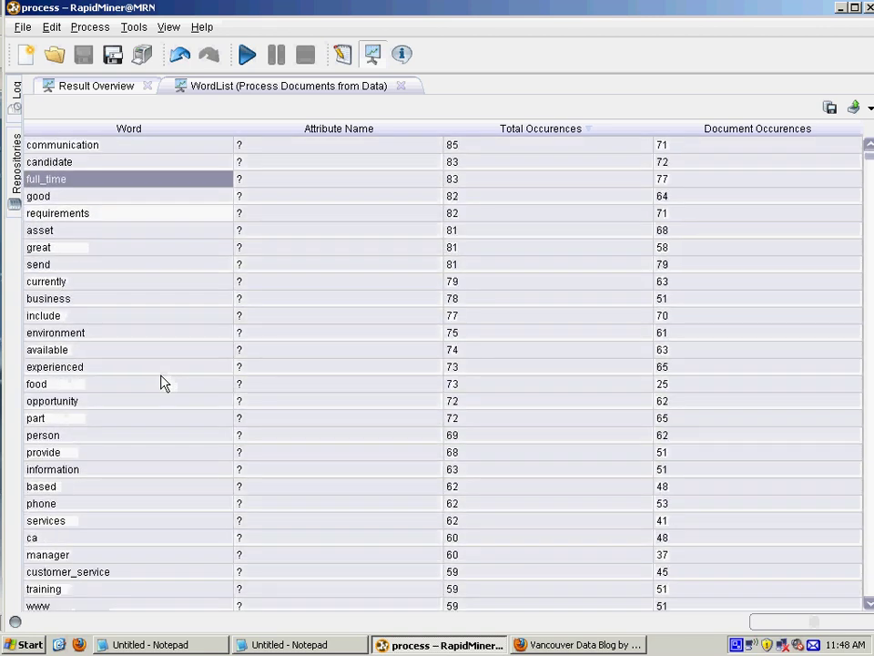
left_click(113, 524)
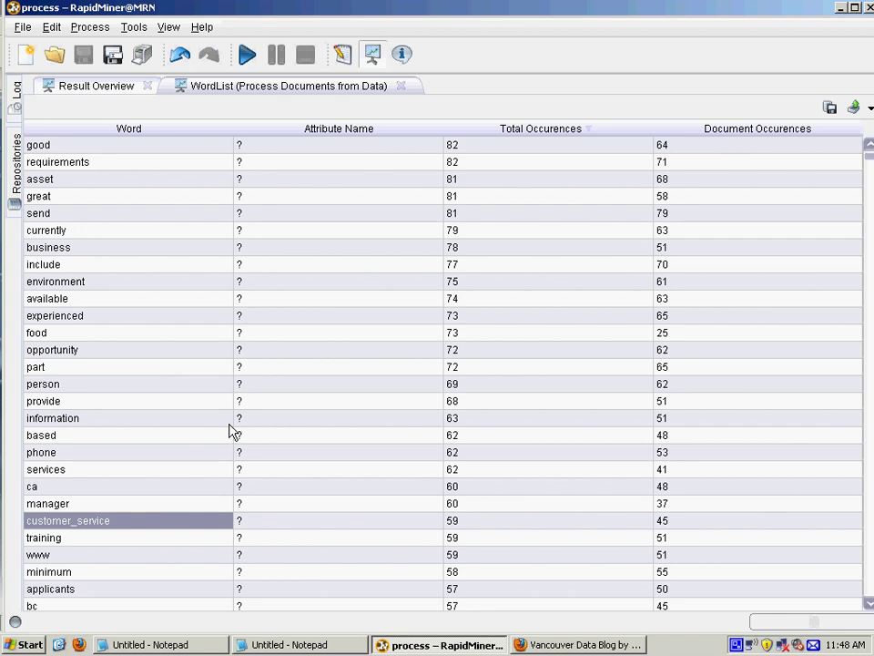
- Return to the Design view and select Read Database, then Process Documents
left_click(345, 56)
left_click(341, 184)
left_click(341, 301)
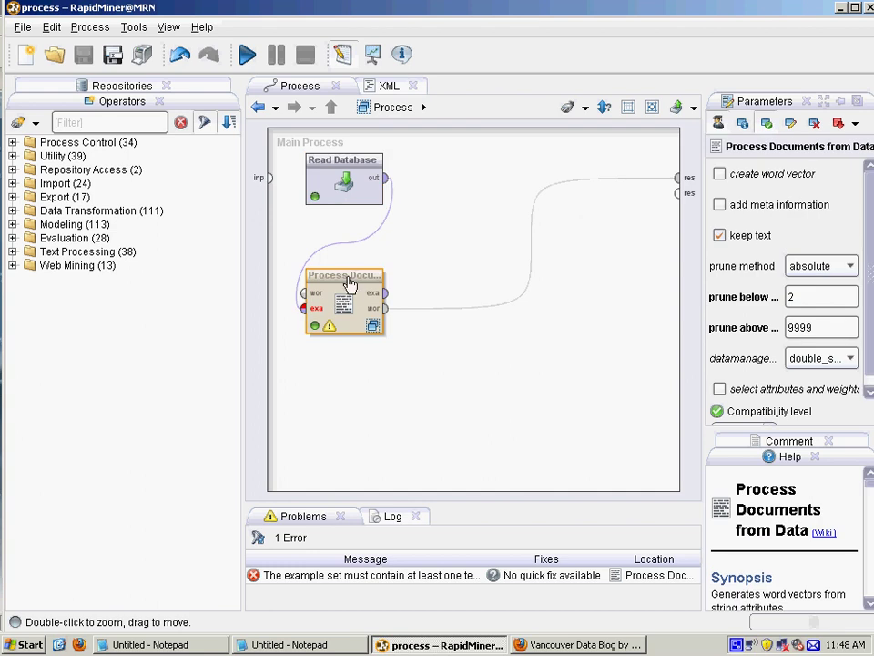
- Inspect Extract Content, Transform Cases, Tokenize, Filter Stopwords, Generate n-Grams and Filter Tokens, then return to Main Process
double_click(344, 310)
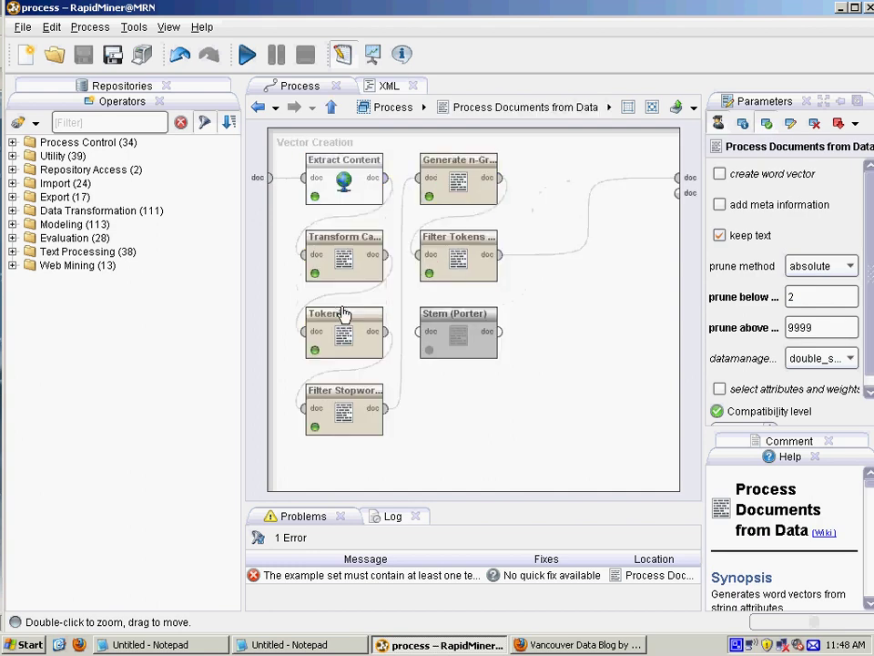
left_click(343, 182)
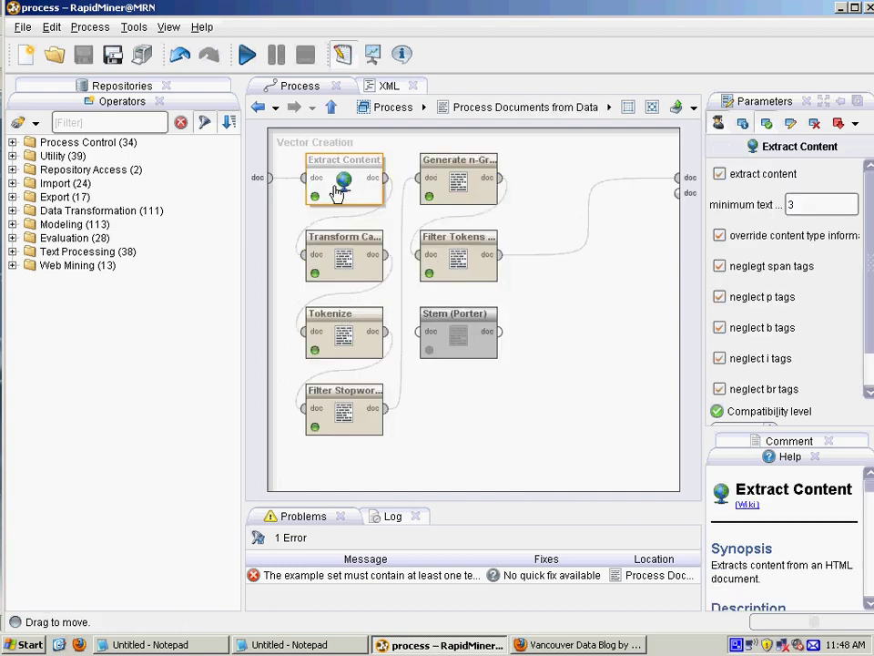
left_click(353, 263)
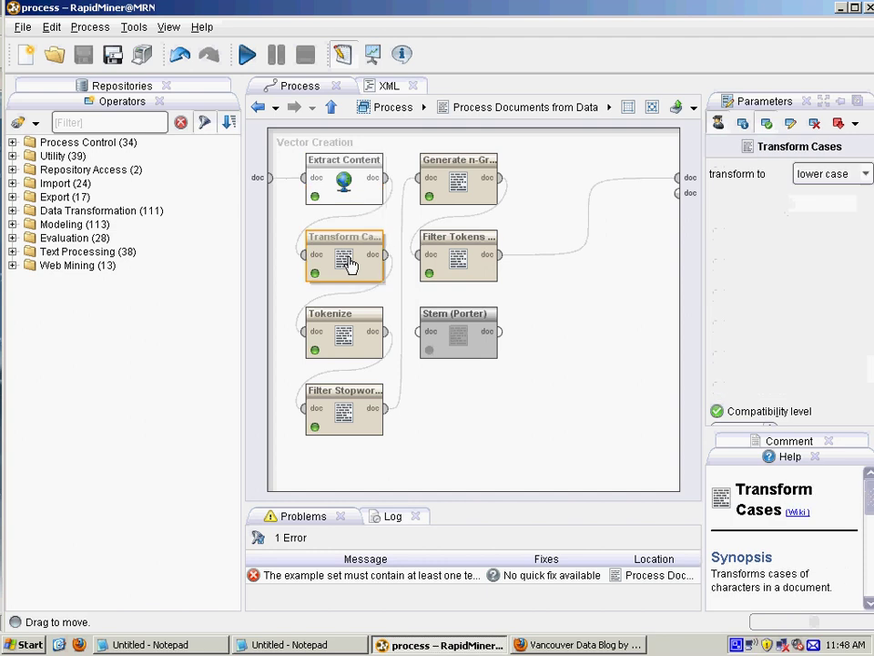
left_click(341, 330)
left_click(330, 417)
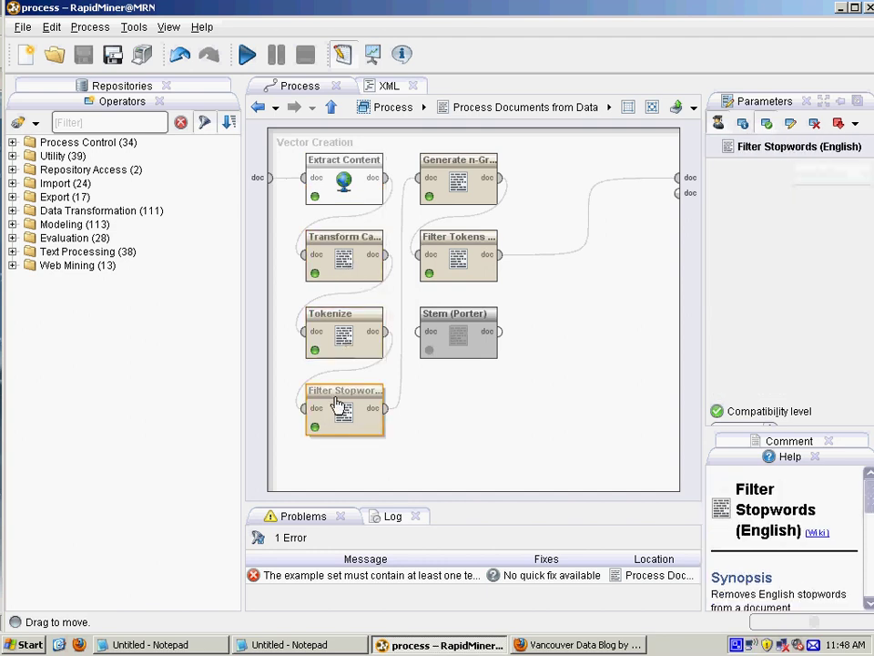
left_click(456, 186)
left_click(458, 249)
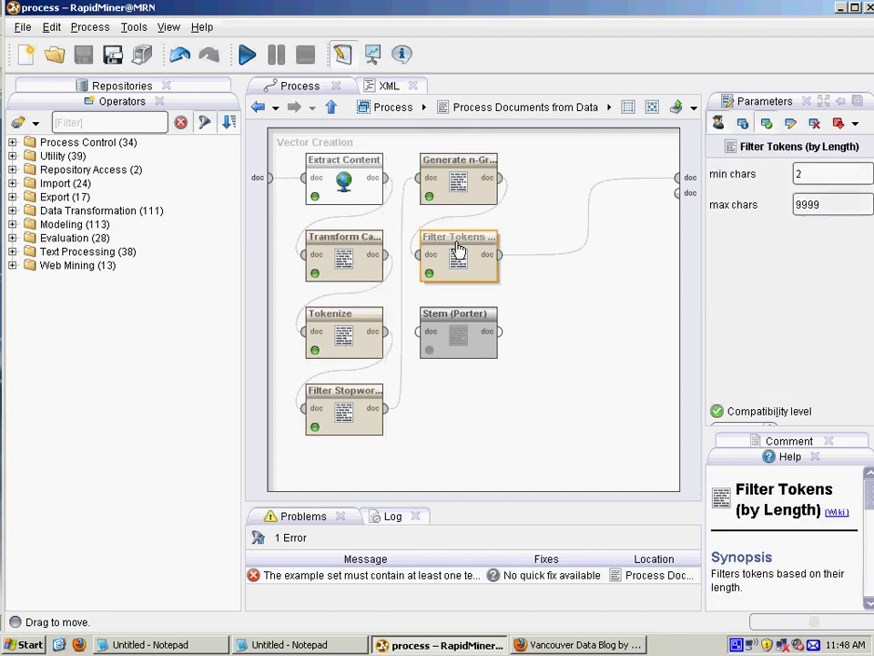
left_click(331, 106)
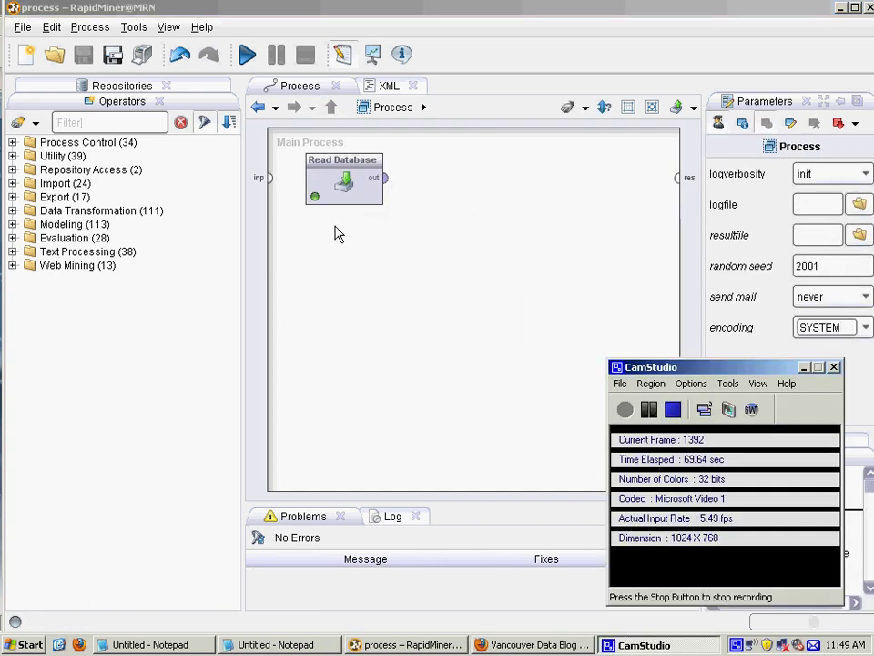
- Select Read Database, expand the Text Processing operator group and select Process Documents from Data
left_click(337, 233)
left_click(335, 188)
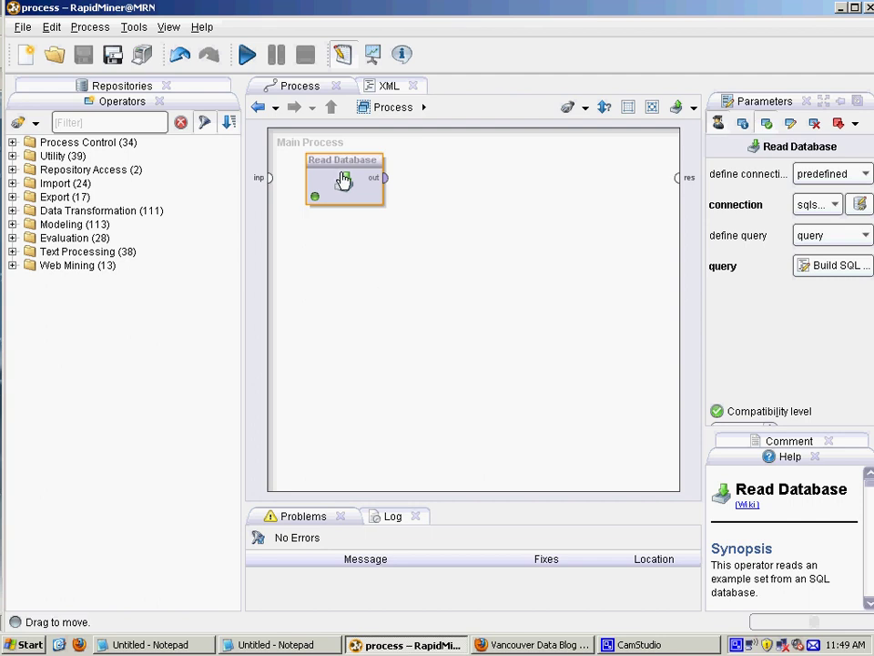
left_click(113, 125)
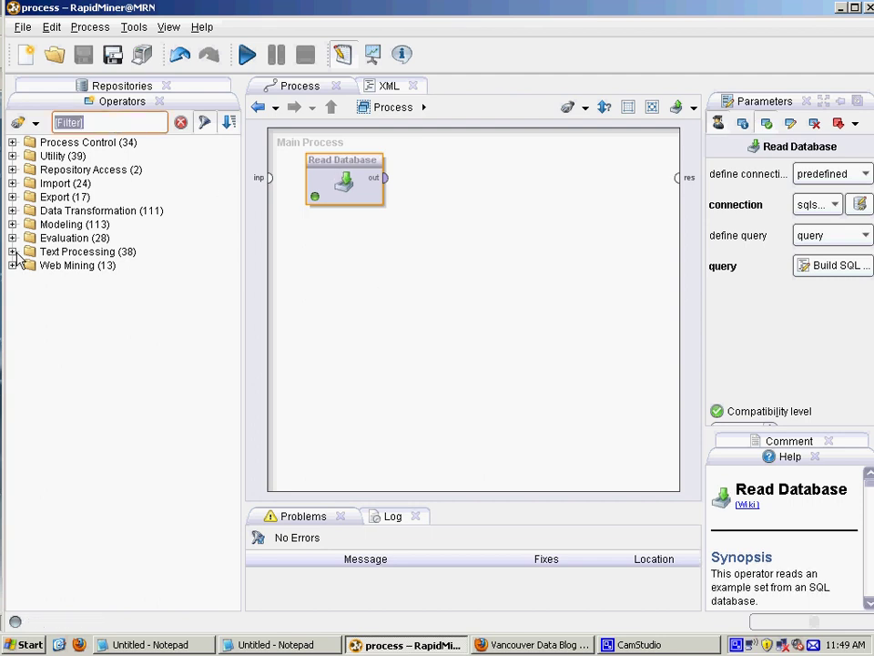
left_click(104, 253)
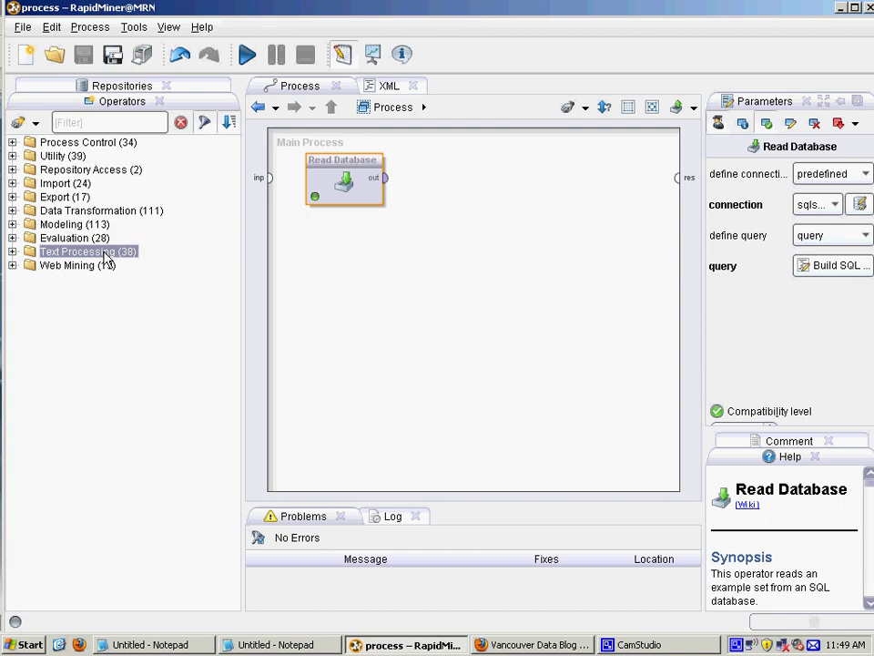
left_click(202, 28)
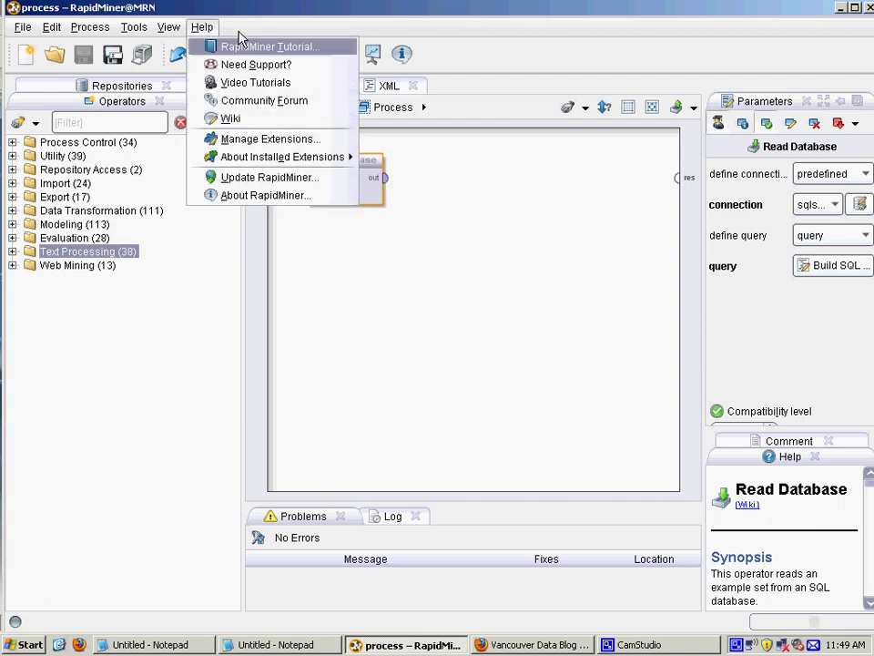
left_click(151, 20)
left_click(13, 252)
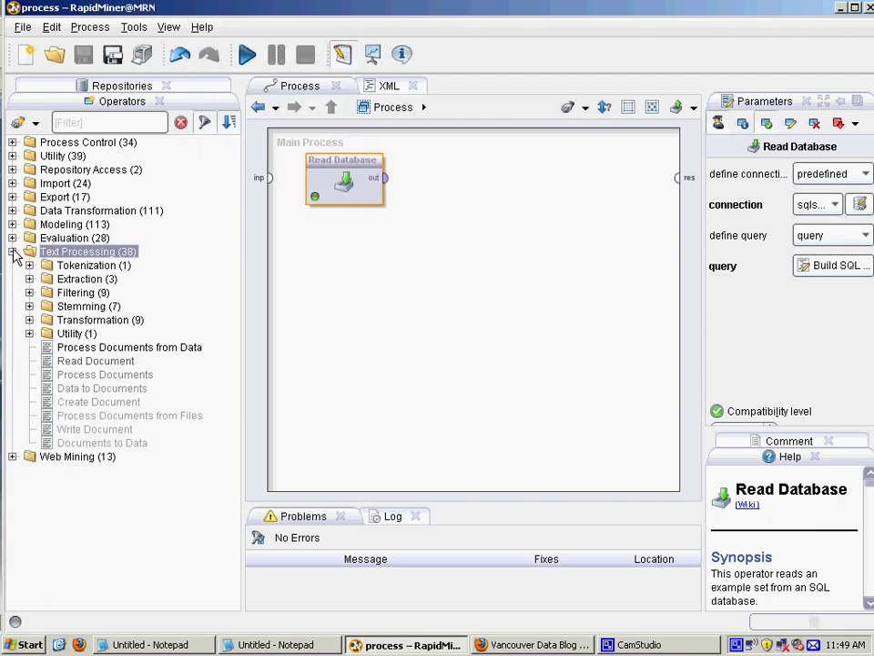
left_click(131, 350)
- Add Process Documents from Data, fed by Read Database, with its word list sent to results
left_click_drag(112, 353, 496, 195)
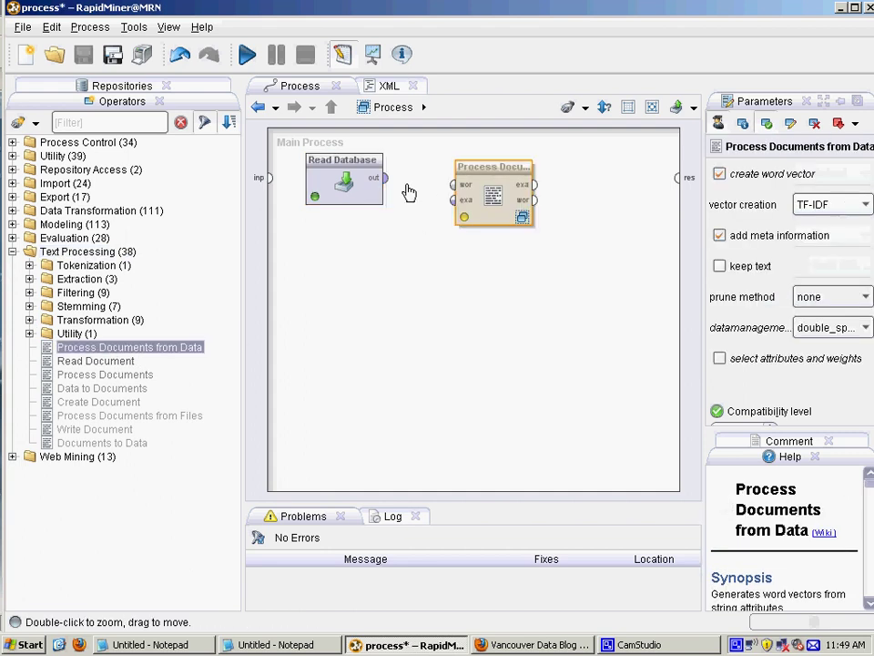
left_click(384, 178)
left_click(453, 199)
left_click(536, 201)
left_click(677, 178)
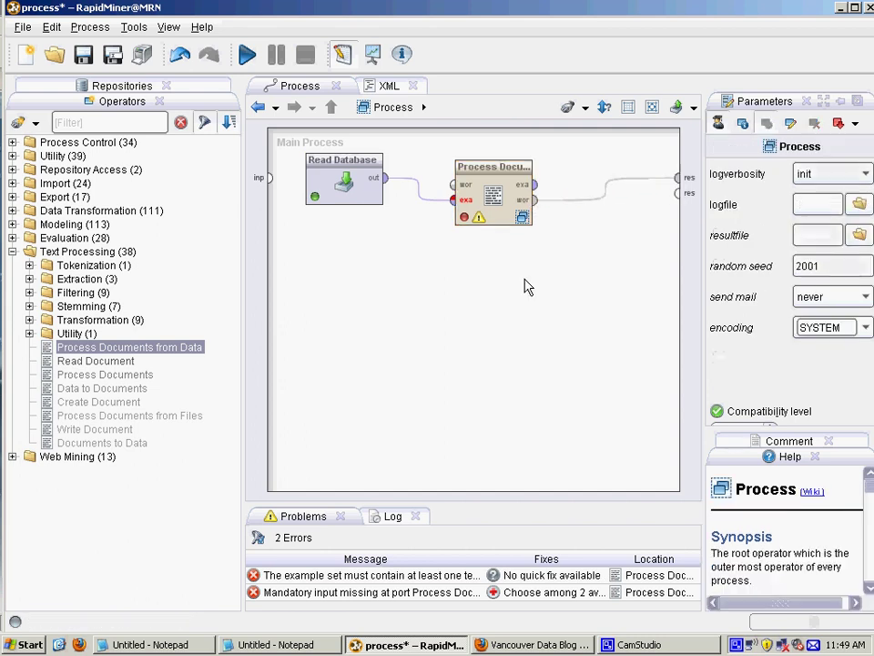
- Enter the empty Vector Creation subprocess and expand the Web Mining operator group
double_click(493, 200)
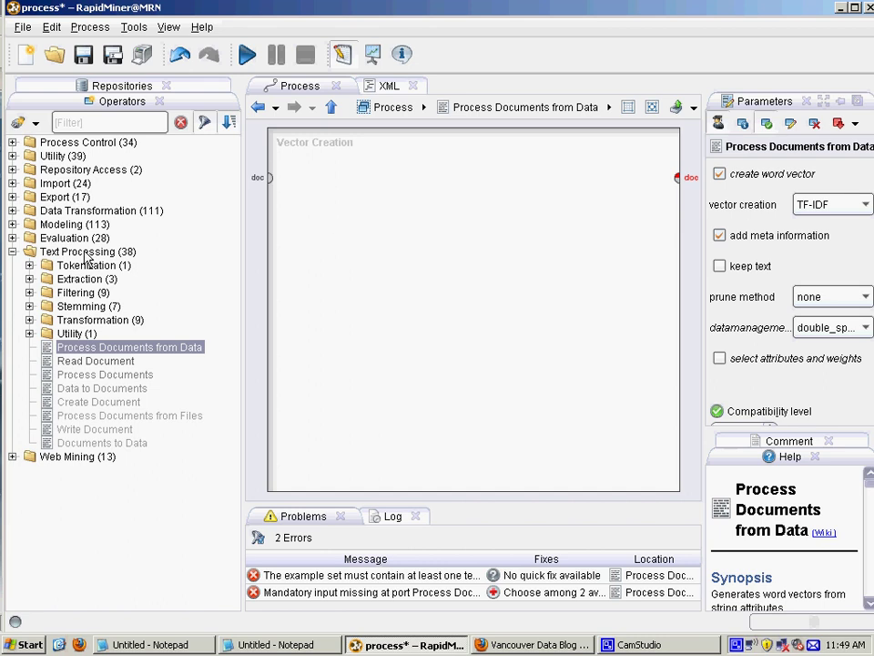
left_click(12, 457)
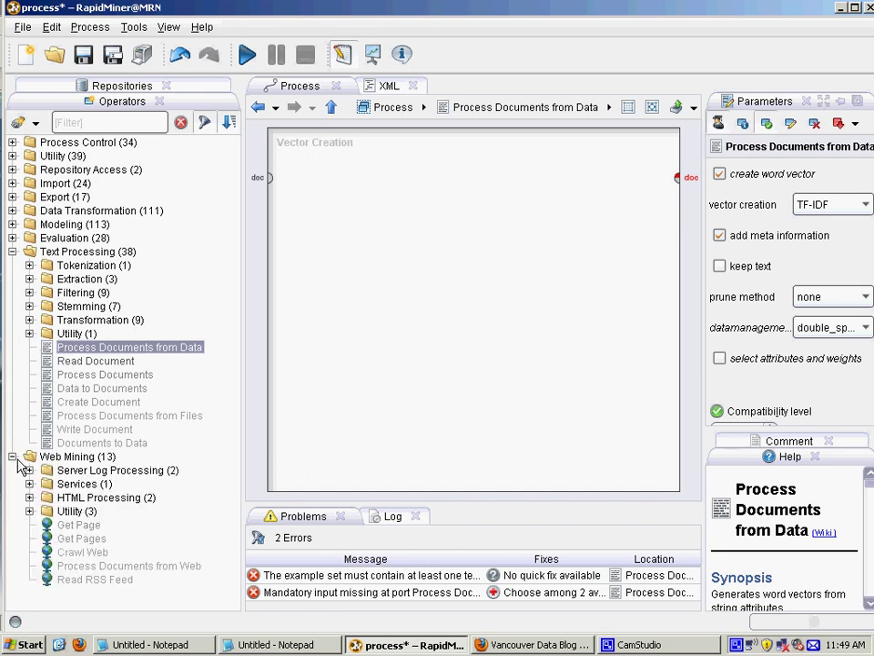
left_click(38, 458)
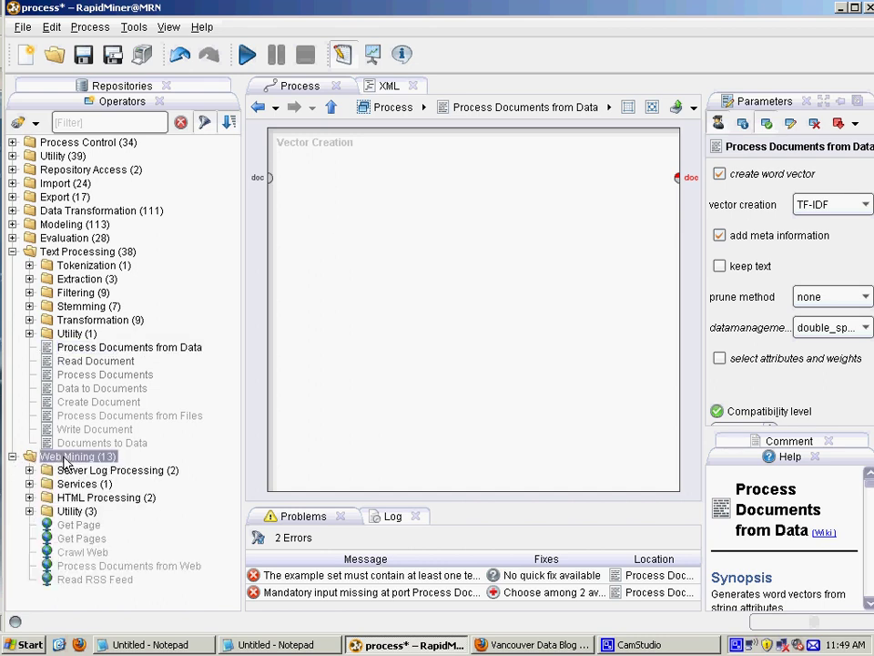
- Add Extract Content from HTML Processing, wire it from the document input, set minimum text length 3
left_click(29, 498)
left_click(105, 511)
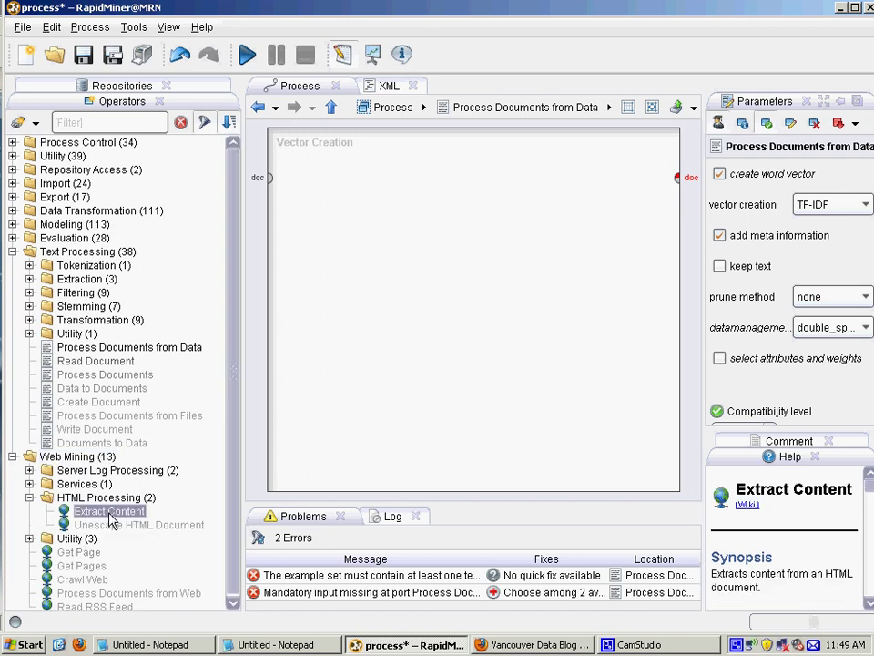
left_click_drag(104, 511, 352, 185)
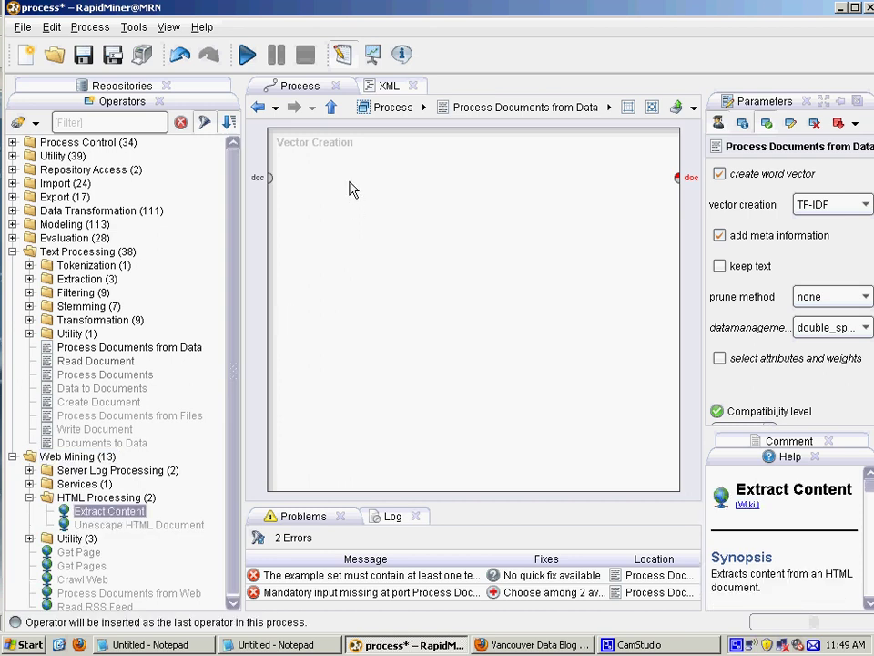
left_click(269, 178)
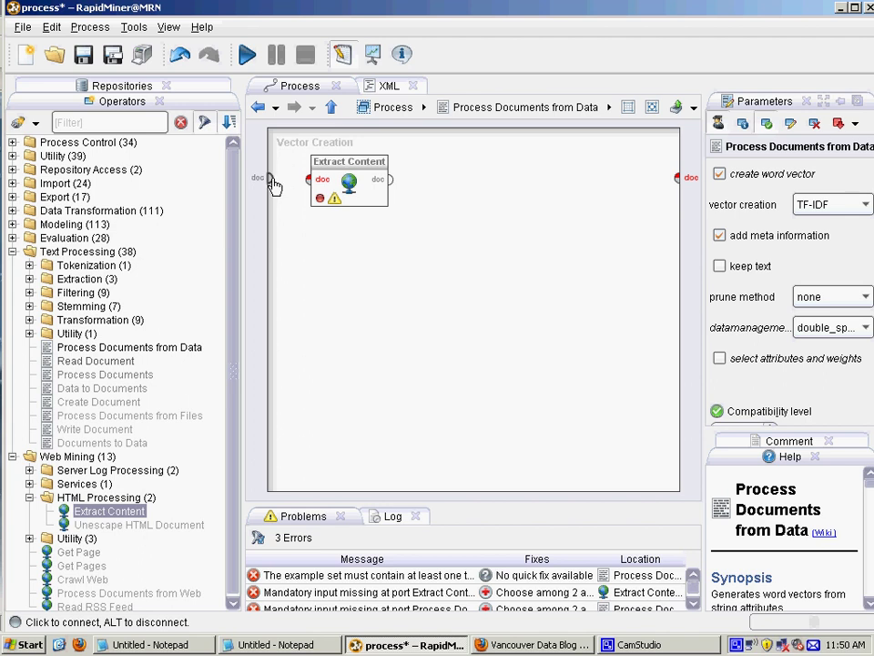
left_click(308, 180)
left_click(351, 188)
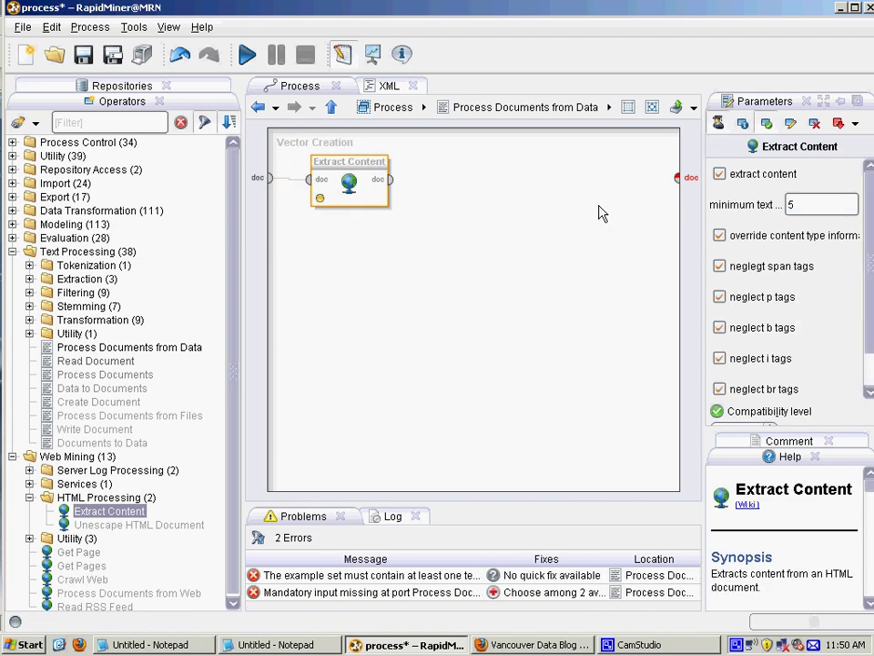
left_click(780, 204)
key("BackSpace")
type("3")
left_click(348, 182)
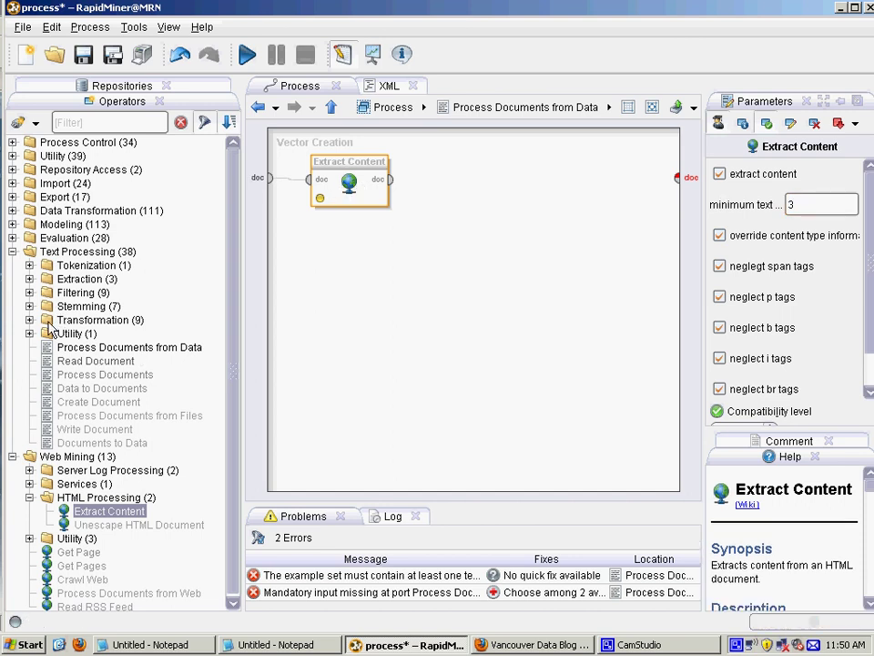
- Add Tokenize below Extract Content and feed Extract Content's output into it
left_click(29, 265)
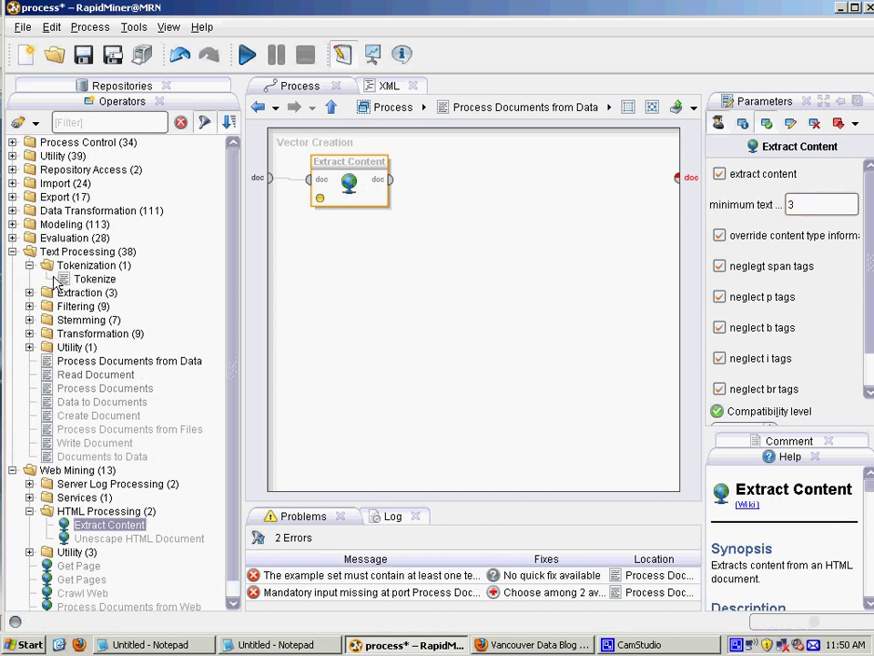
left_click(81, 279)
left_click_drag(80, 284, 358, 290)
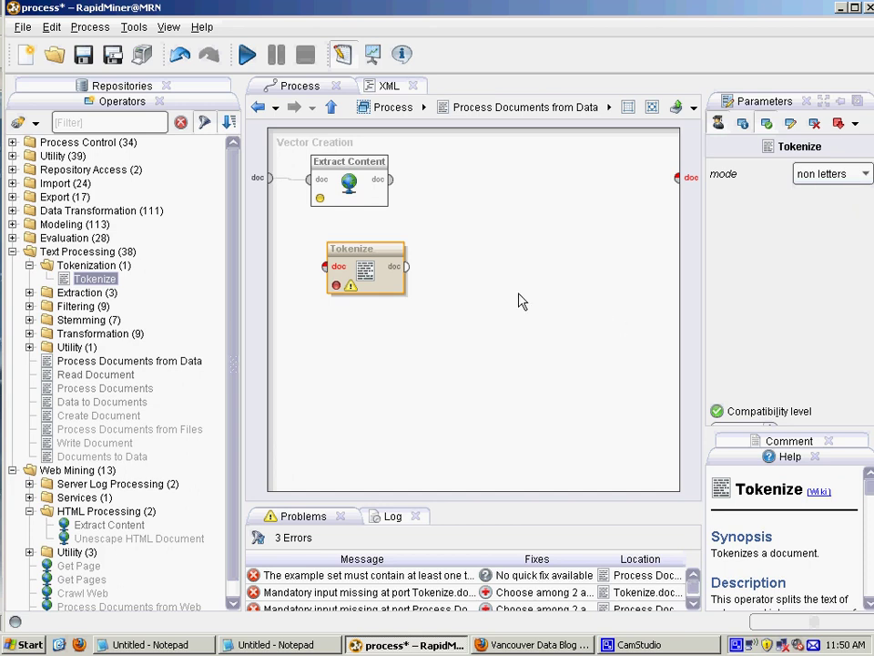
left_click_drag(390, 178, 325, 267)
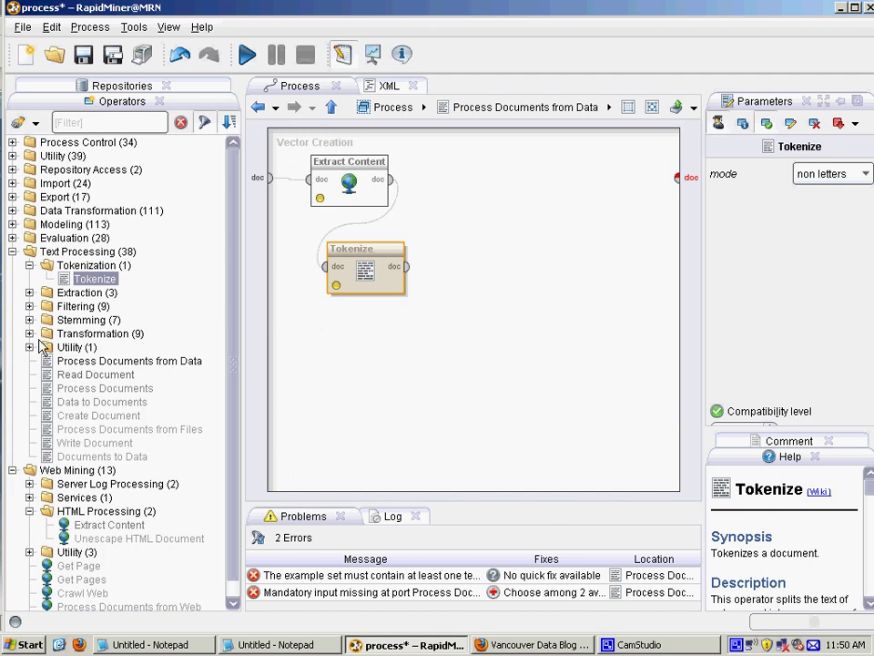
- Search operators for 'case' and add Transform Cases, fed by Tokenize's output
left_click(92, 122)
type("case")
left_click(112, 173)
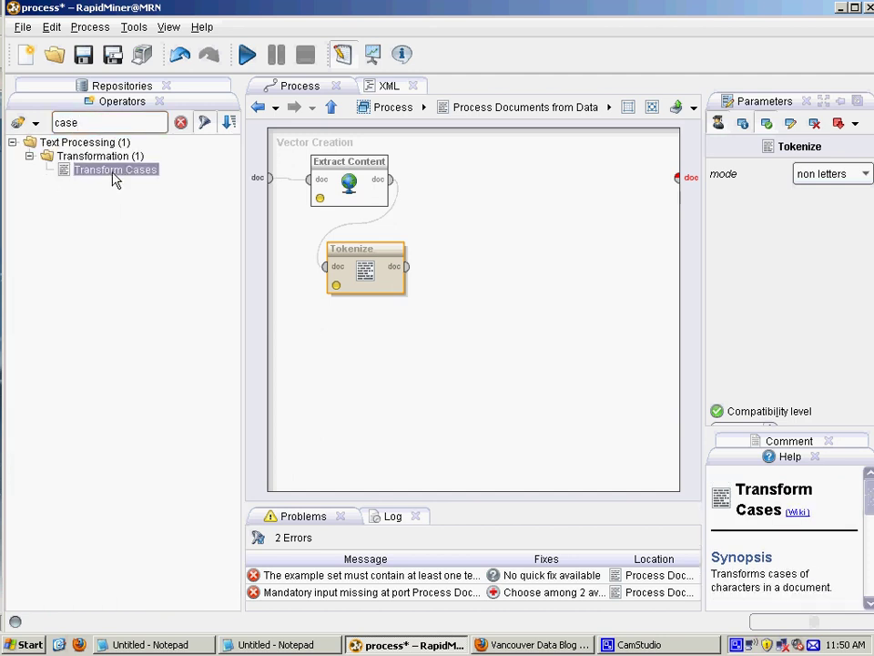
left_click_drag(103, 177, 369, 343)
left_click_drag(407, 269, 299, 340)
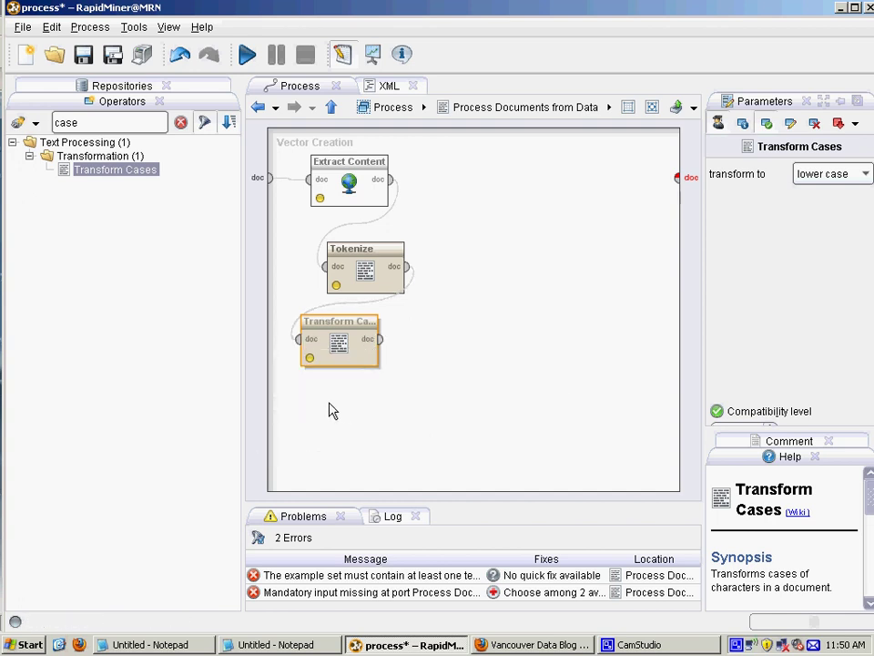
- Connect Transform Cases to the subprocess output and disable create word vector and add meta information
left_click(380, 342)
left_click(677, 178)
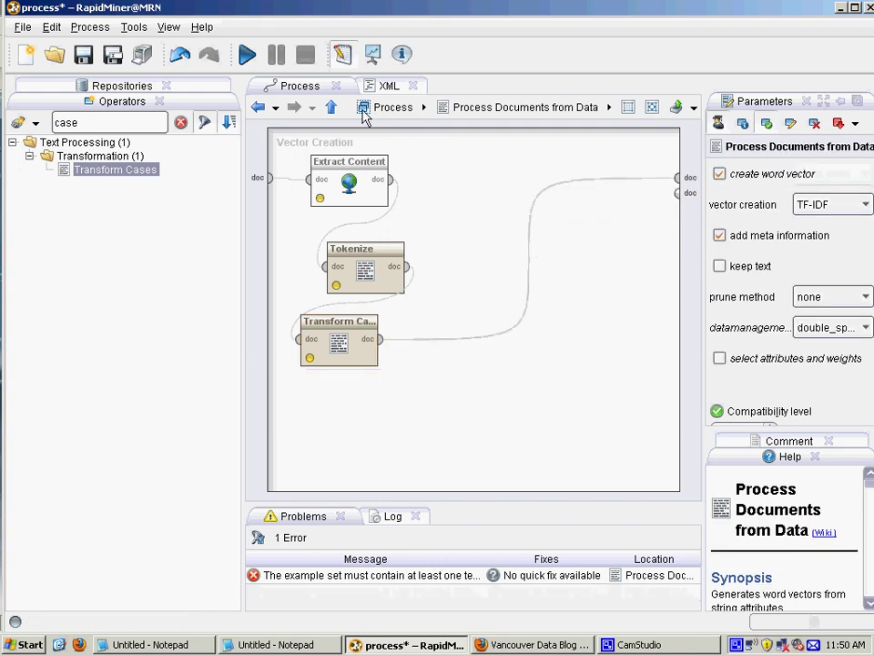
left_click(331, 108)
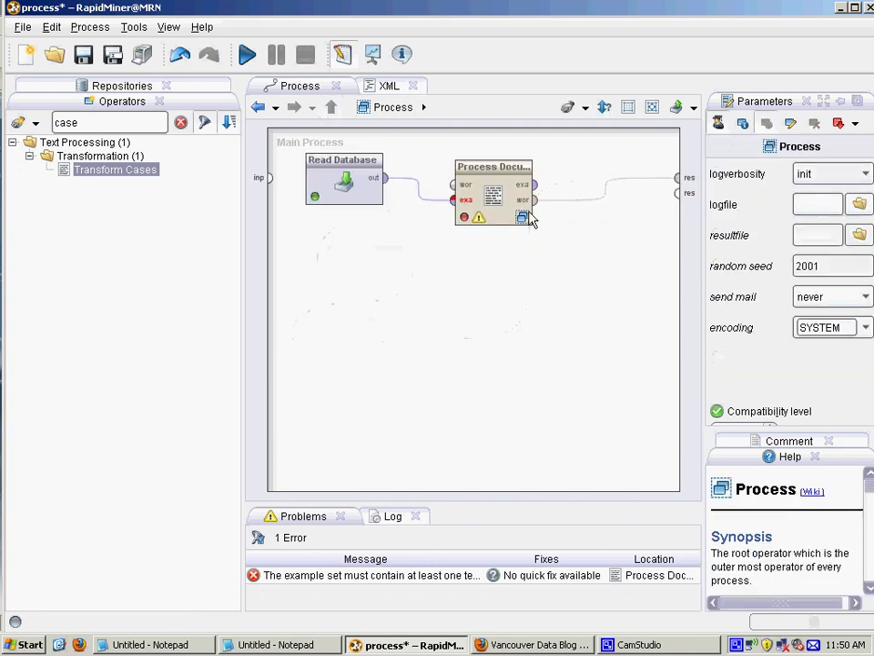
left_click(488, 186)
left_click(752, 178)
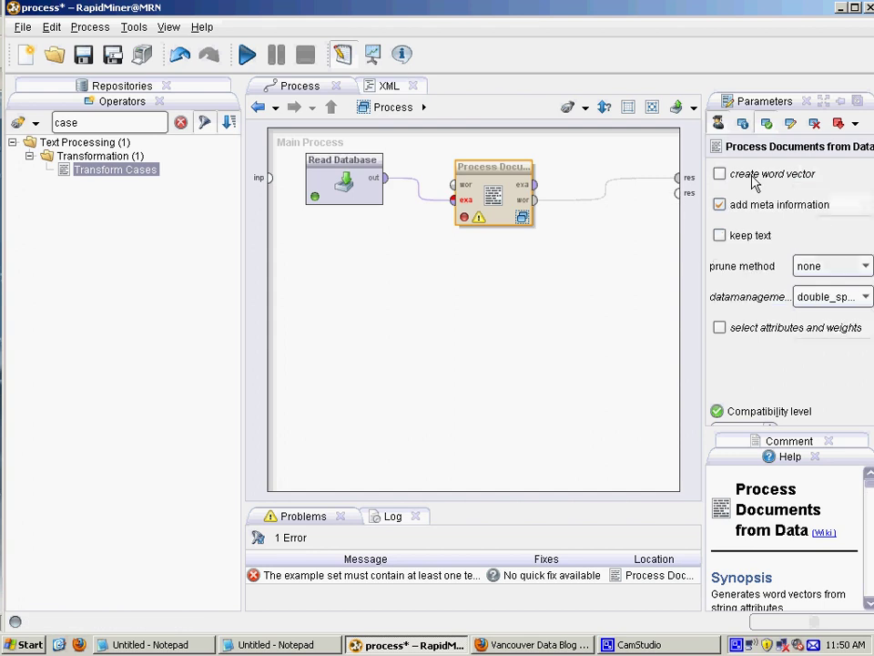
left_click(753, 204)
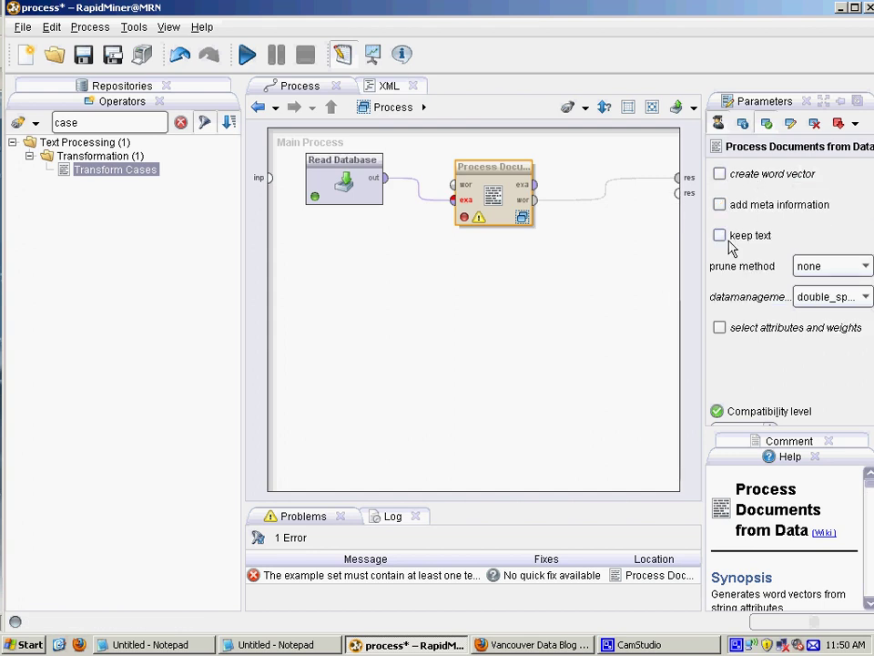
- Set absolute pruning below 2 and above 9999, then run the process
left_click(822, 270)
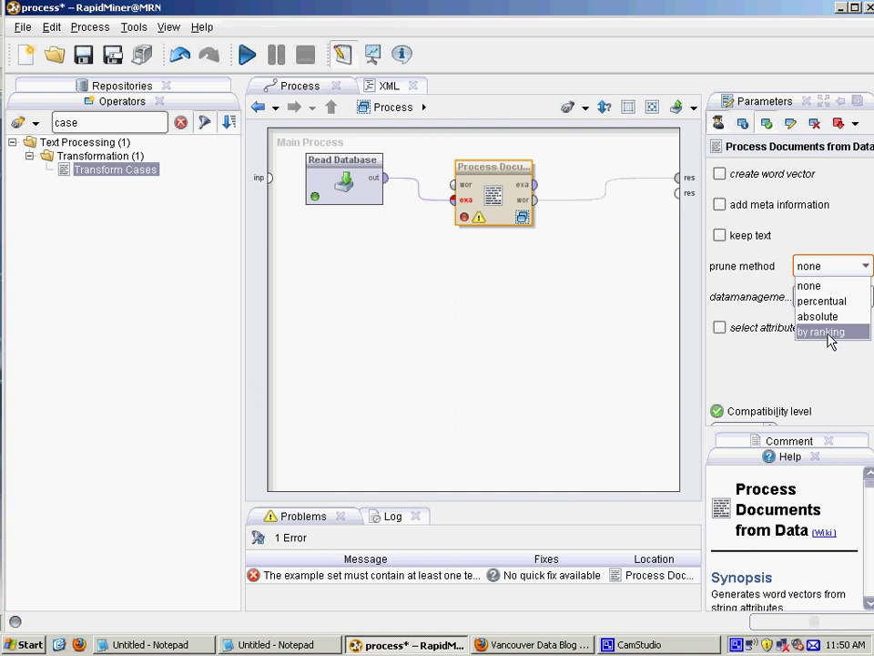
left_click(823, 319)
left_click(803, 297)
left_click(816, 325)
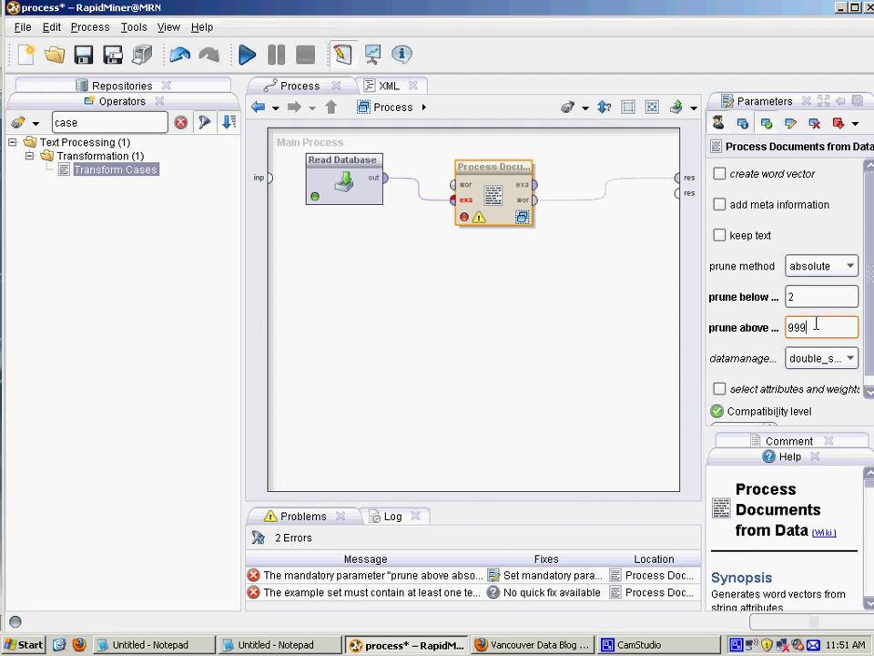
left_click(816, 296)
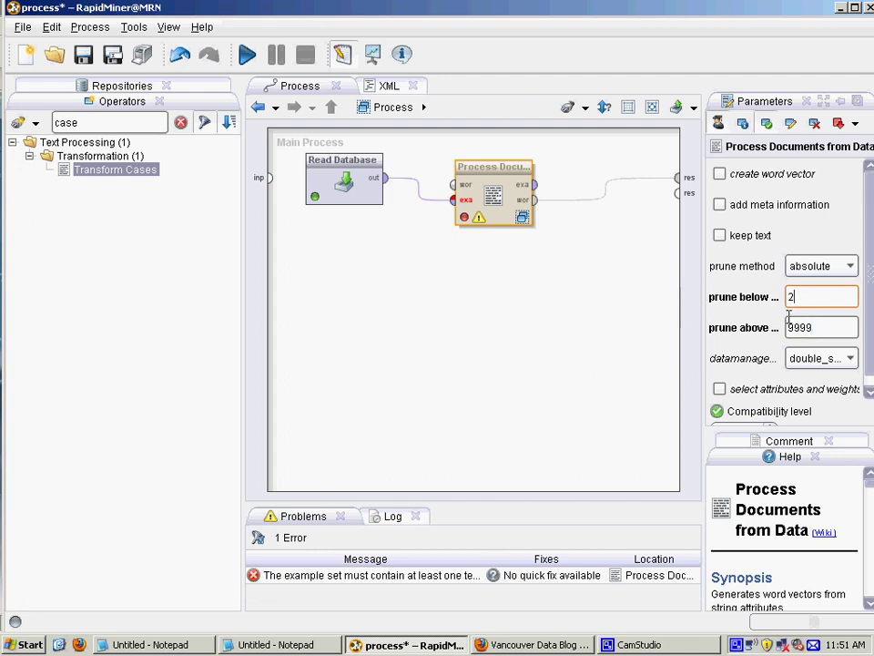
left_click(246, 54)
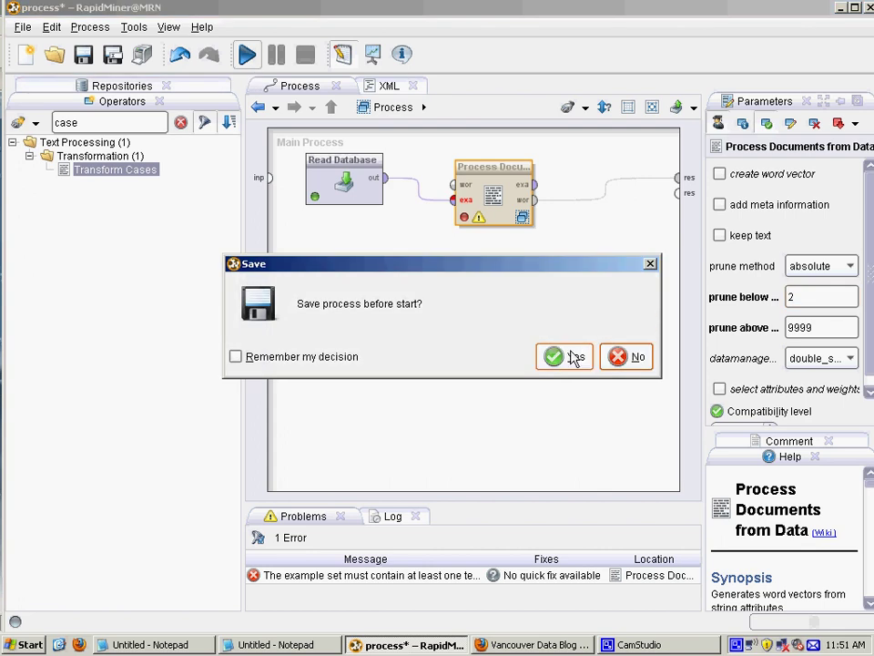
- Save the process, sort the WordList by Total Occurences descending, move Attribute Name to the end
left_click(574, 355)
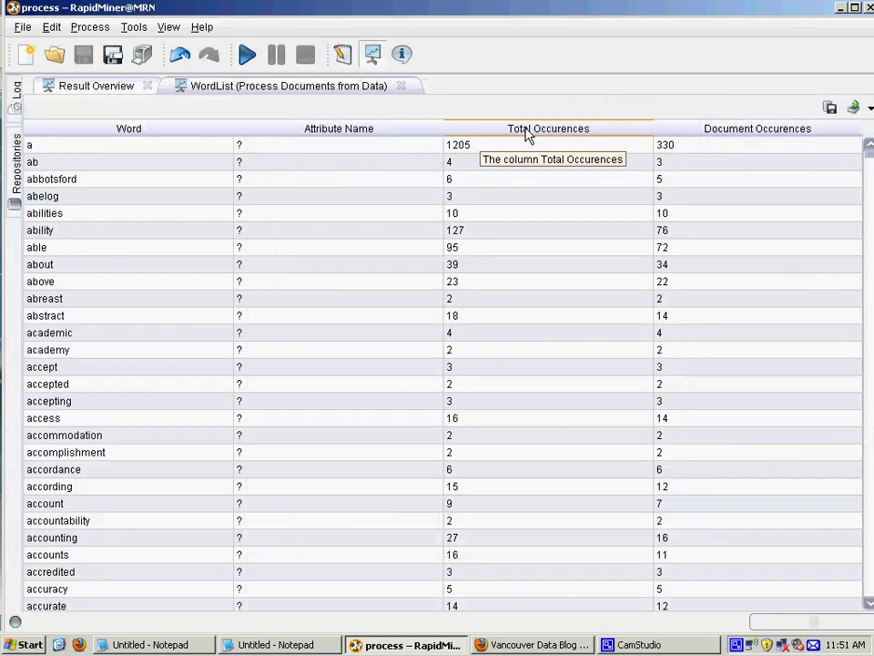
left_click(540, 132)
left_click(550, 133)
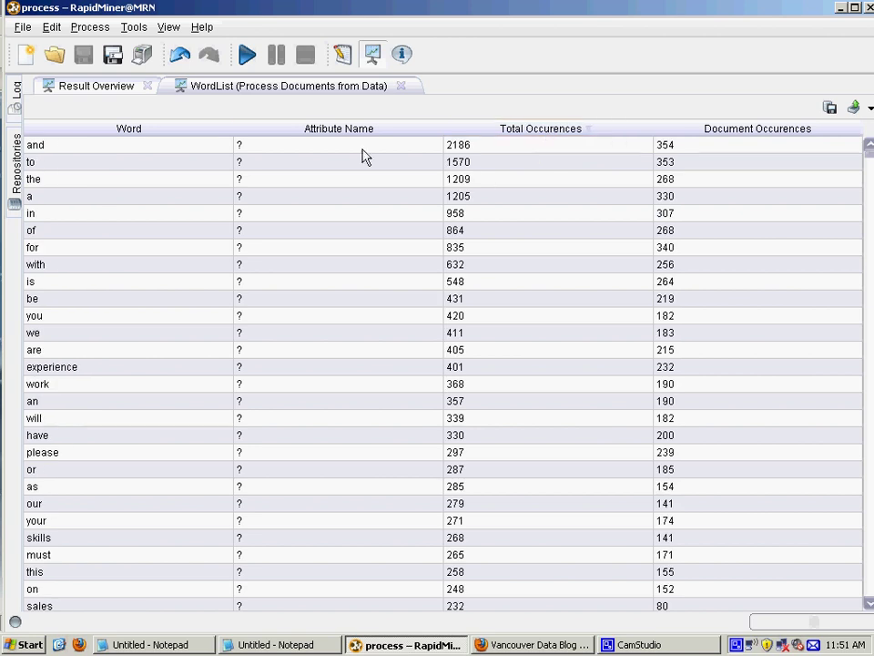
left_click_drag(347, 133, 729, 133)
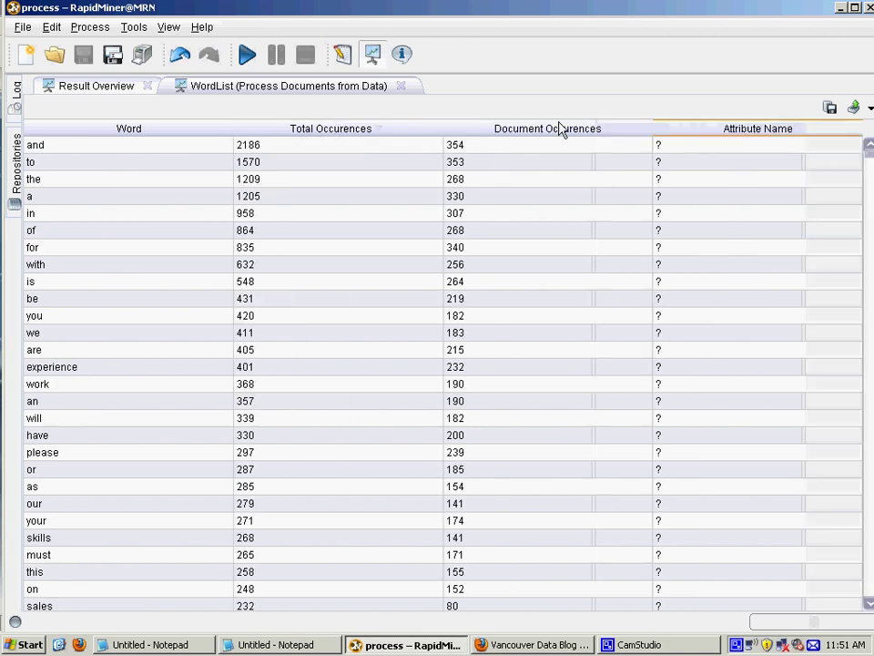
- Browse the top words such as to, and and experience, then return to the Design view
left_click(141, 164)
key("Up")
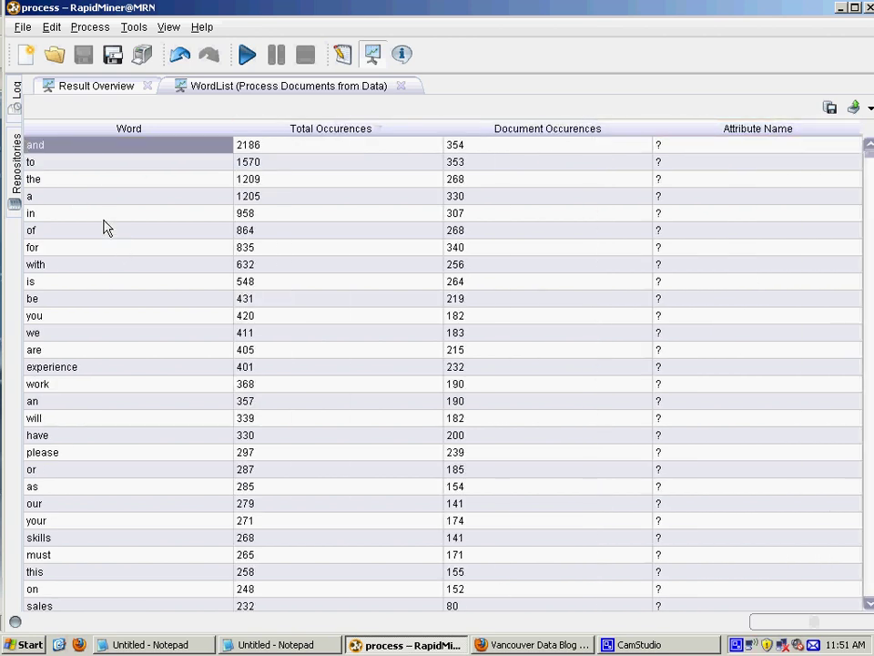
key("Down")
key("Down")
key("Down")
key("Down")
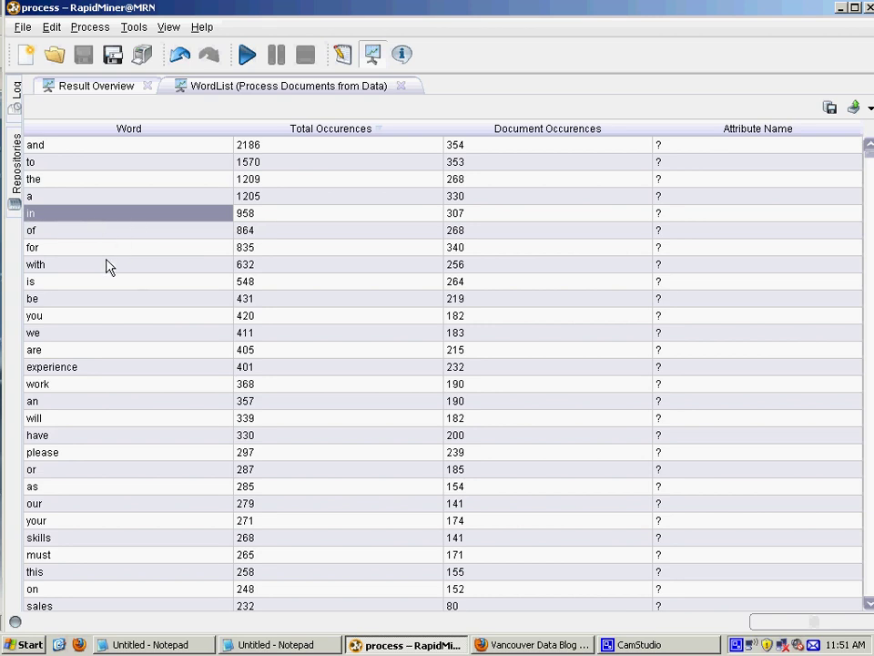
scroll(104, 310, "down", 1)
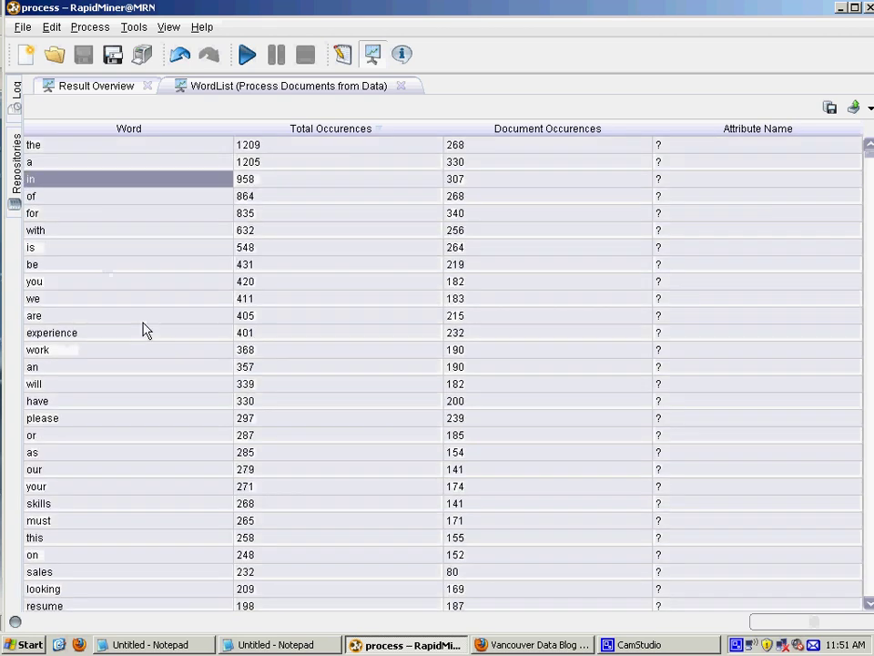
left_click(98, 336)
scroll(111, 316, "down", 4)
scroll(112, 314, "down", 8)
scroll(116, 308, "down", 10)
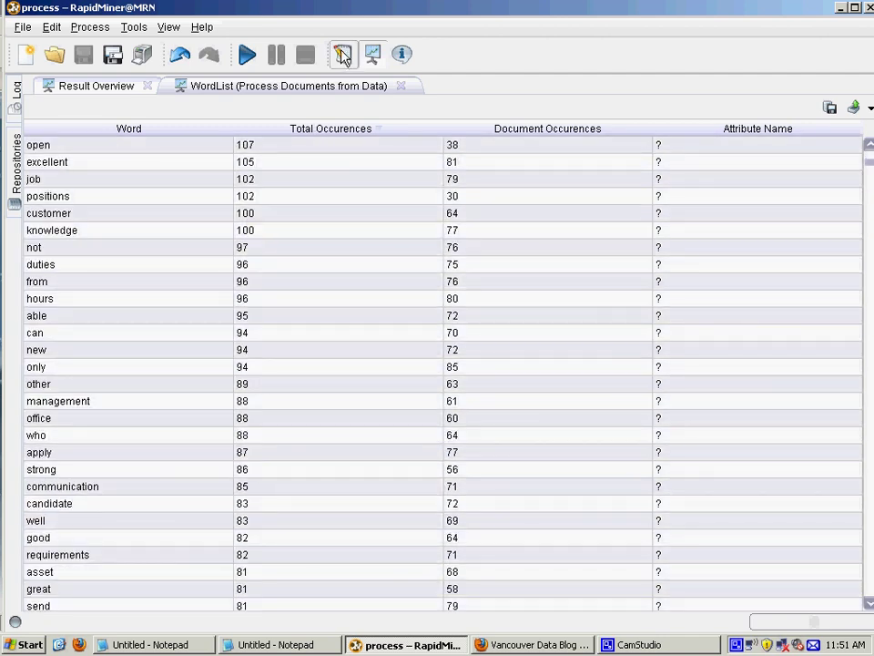
left_click(343, 55)
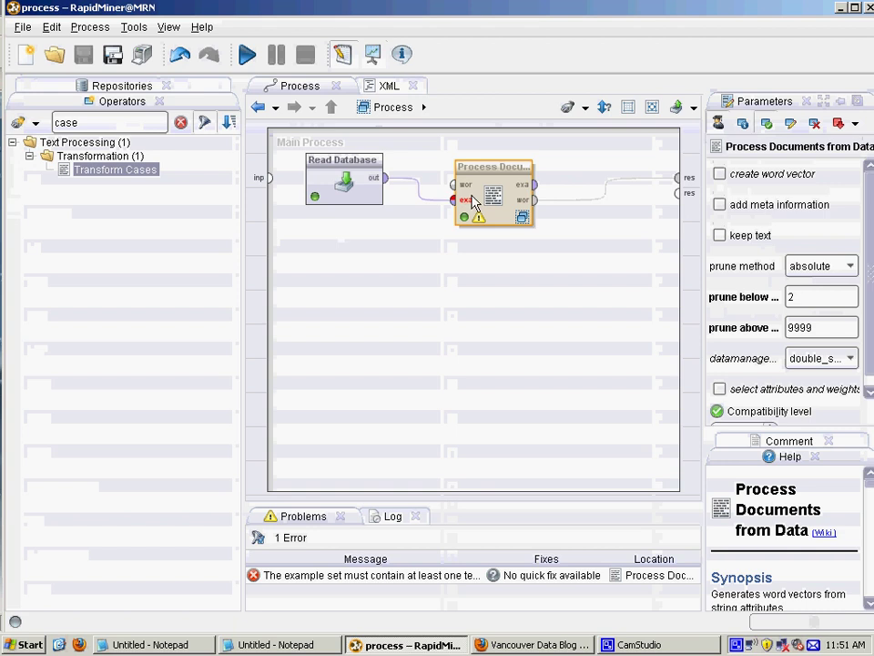
- Inside Process Documents from Data, add Filter Stopwords (English) after Transform Cases
double_click(493, 190)
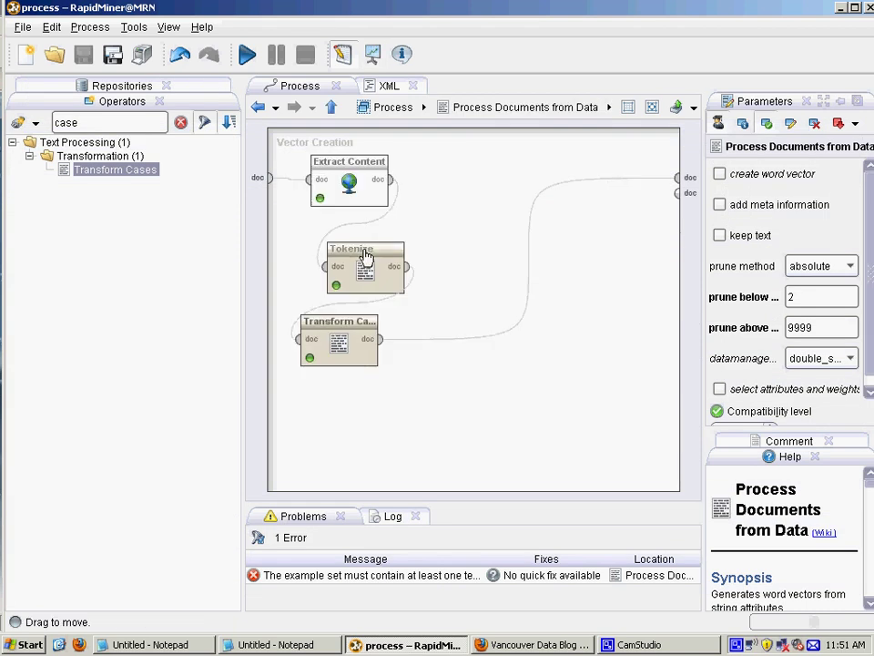
left_click_drag(343, 258, 322, 247)
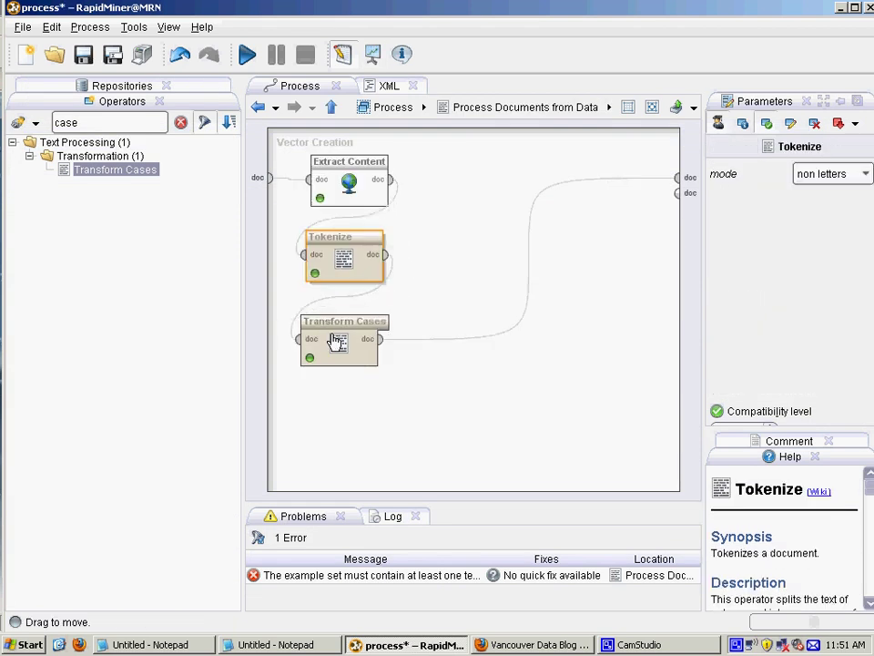
double_click(91, 122)
type("stop")
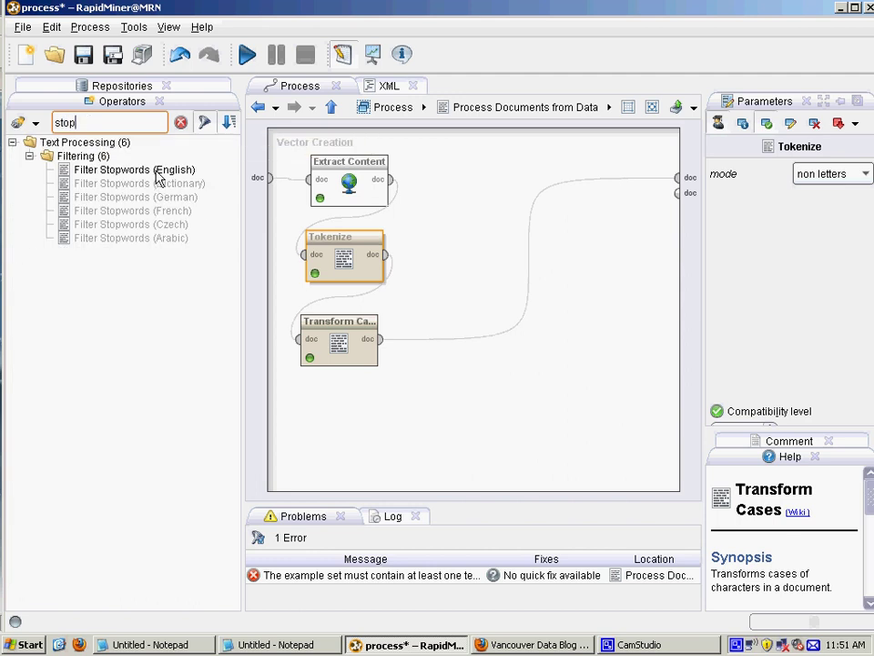
left_click_drag(155, 169, 306, 408)
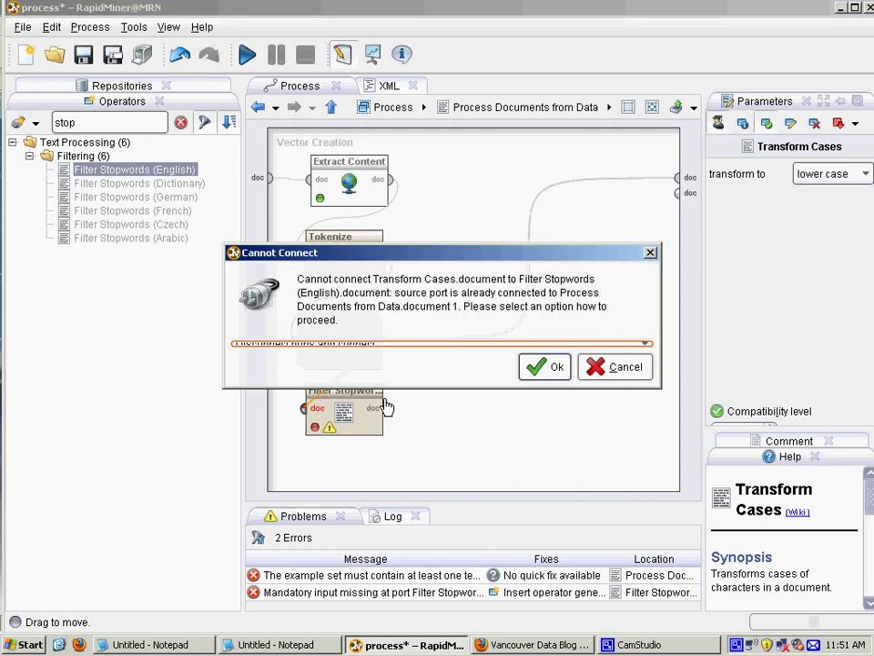
left_click(540, 369)
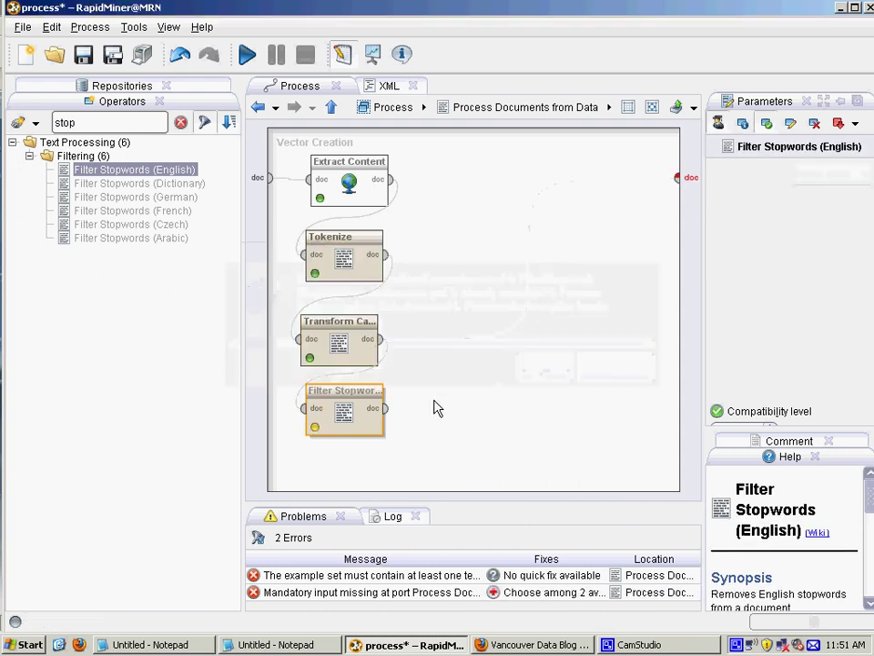
- Add Filter Tokens (by Length) after Filter Stopwords and wire it to the subprocess output
left_click(180, 122)
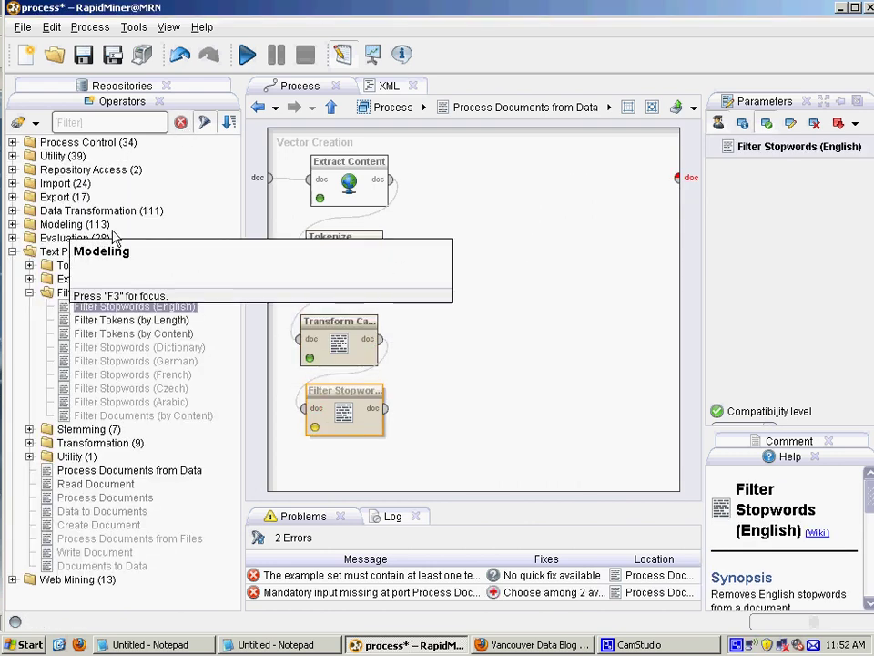
left_click(114, 123)
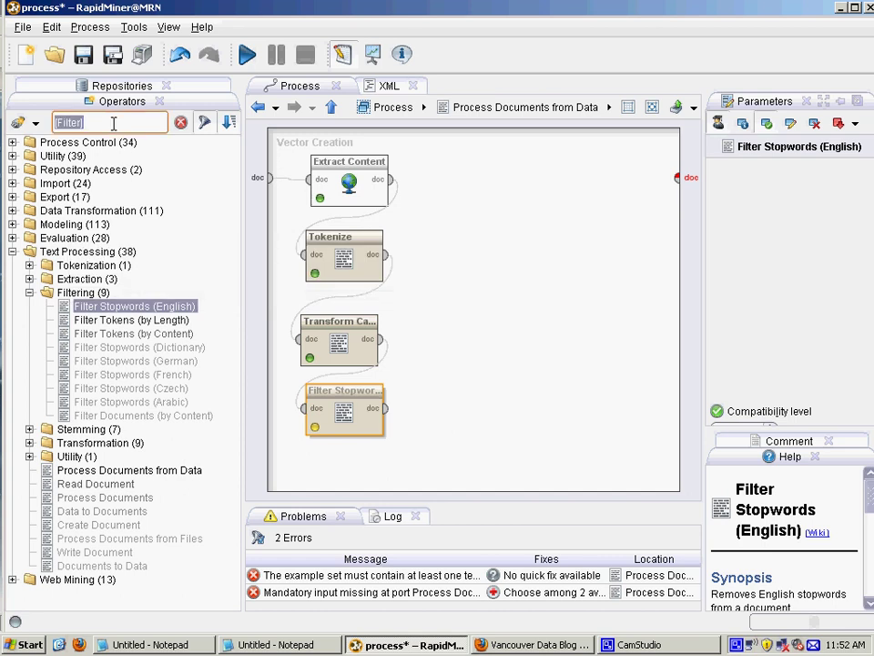
type("filter")
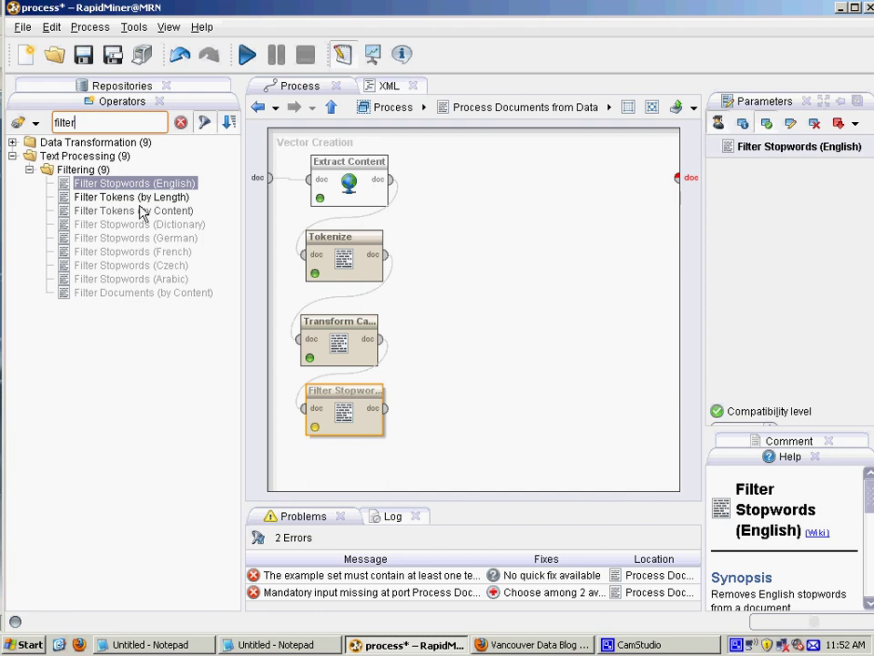
left_click_drag(116, 199, 473, 173)
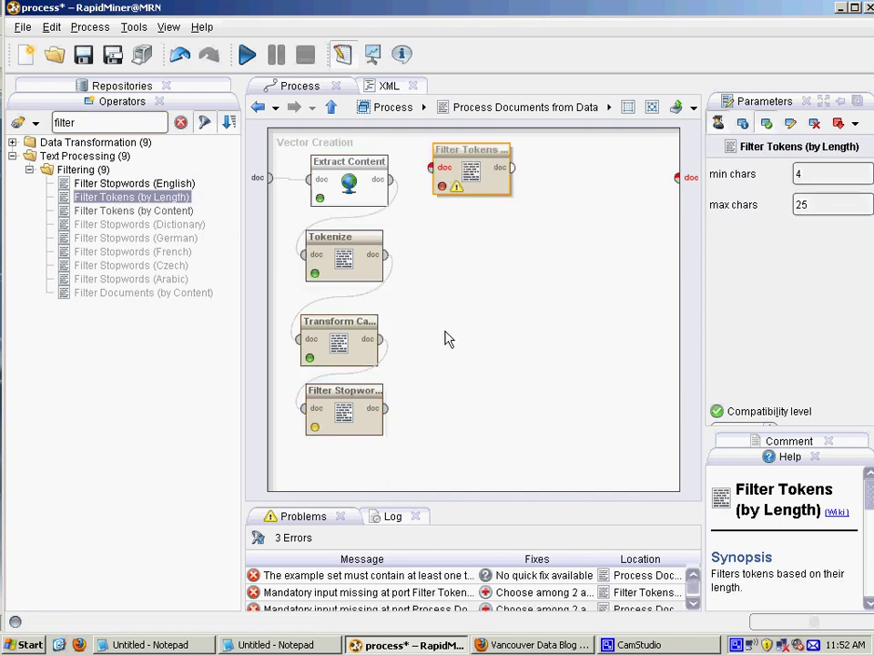
left_click(387, 409)
left_click(433, 169)
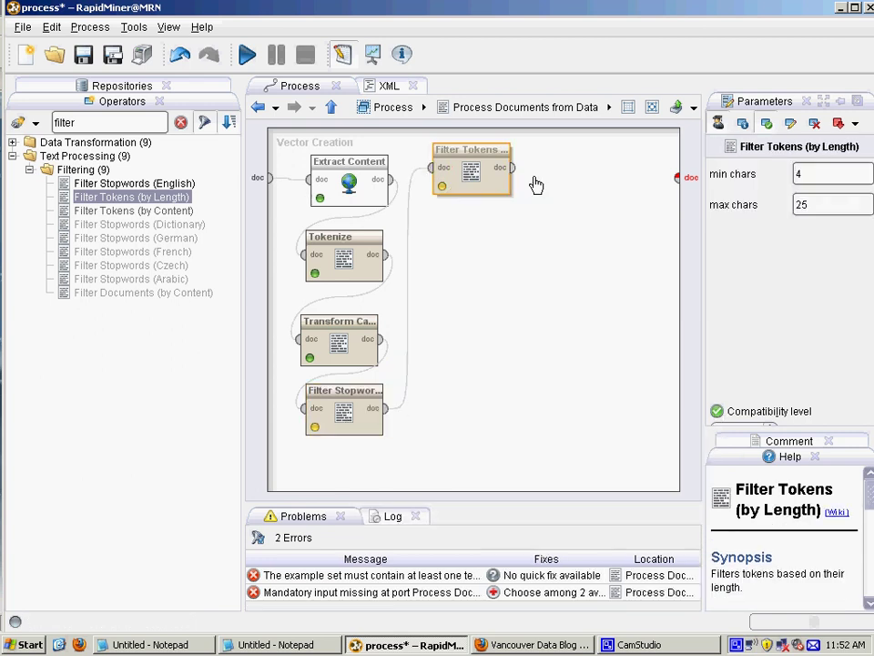
left_click(512, 168)
left_click(678, 178)
- Set Filter Tokens (by Length) to min chars 2 and max chars 999
left_click(472, 178)
left_click(810, 174)
key("BackSpace")
type("2")
left_click(839, 204)
double_click(819, 205)
type("999")
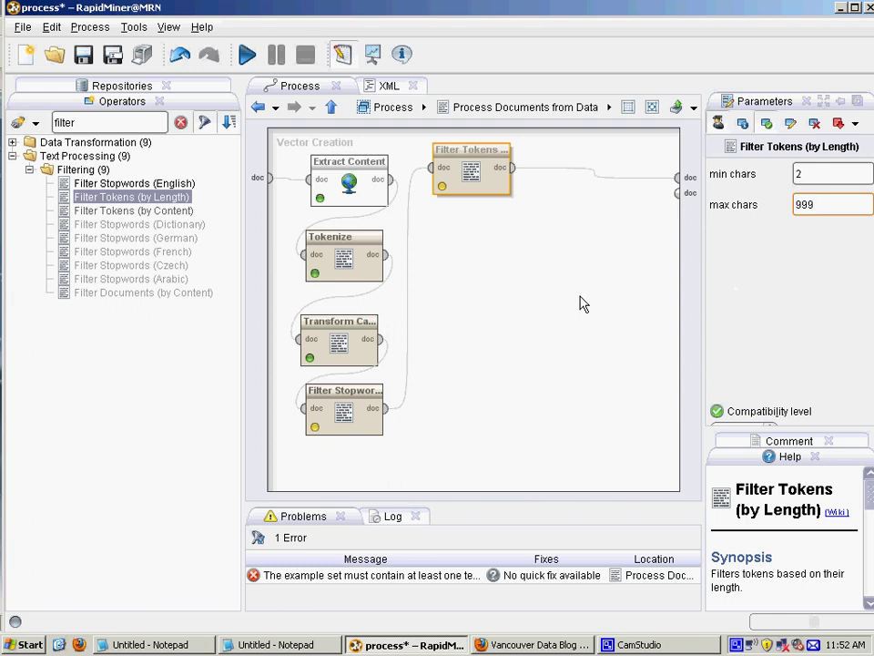
left_click(590, 300)
- Save and run the process, then review top words experience, work, team and years in the WordList
left_click(84, 57)
left_click(246, 56)
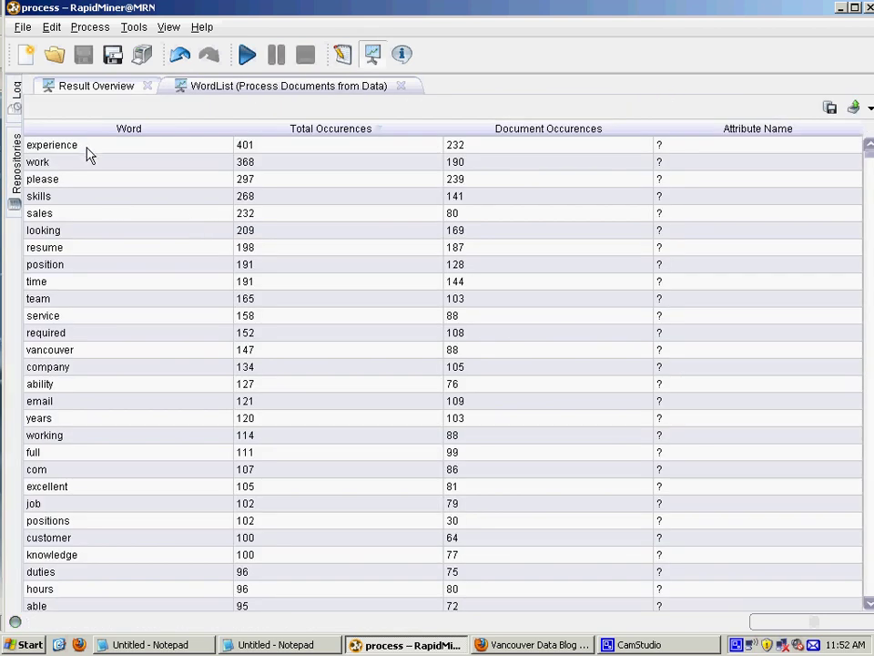
left_click(88, 149)
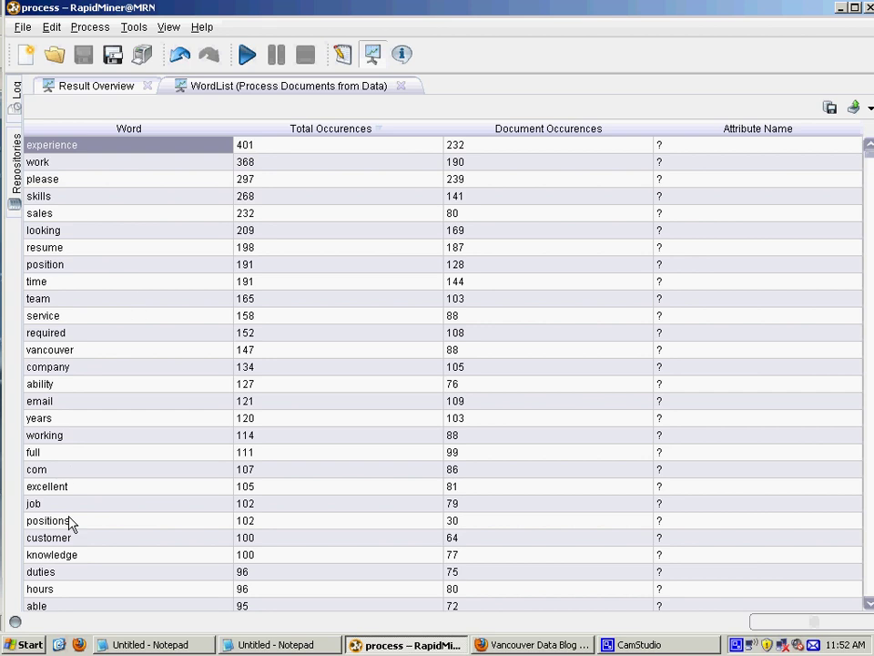
left_click(95, 165)
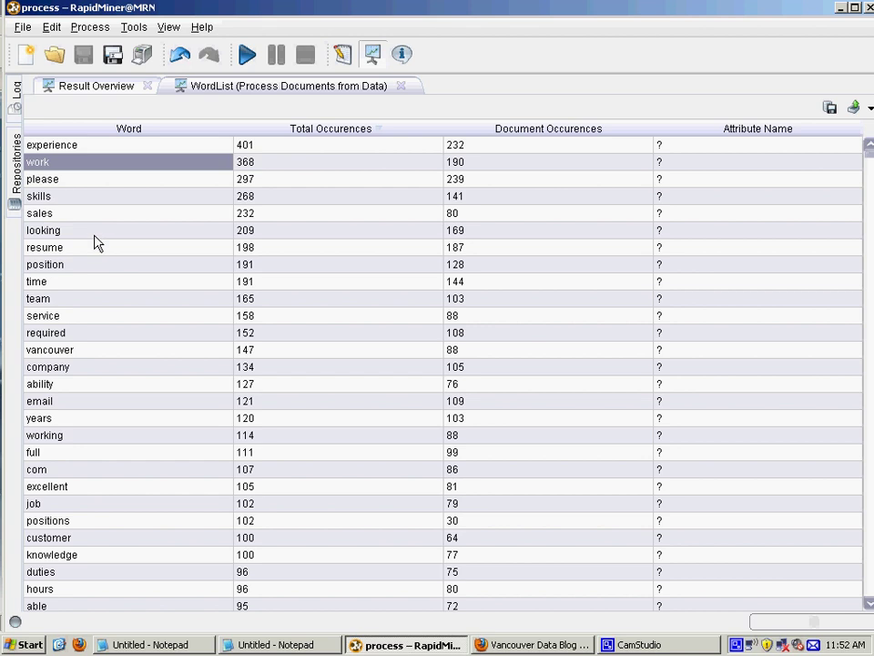
left_click(106, 299)
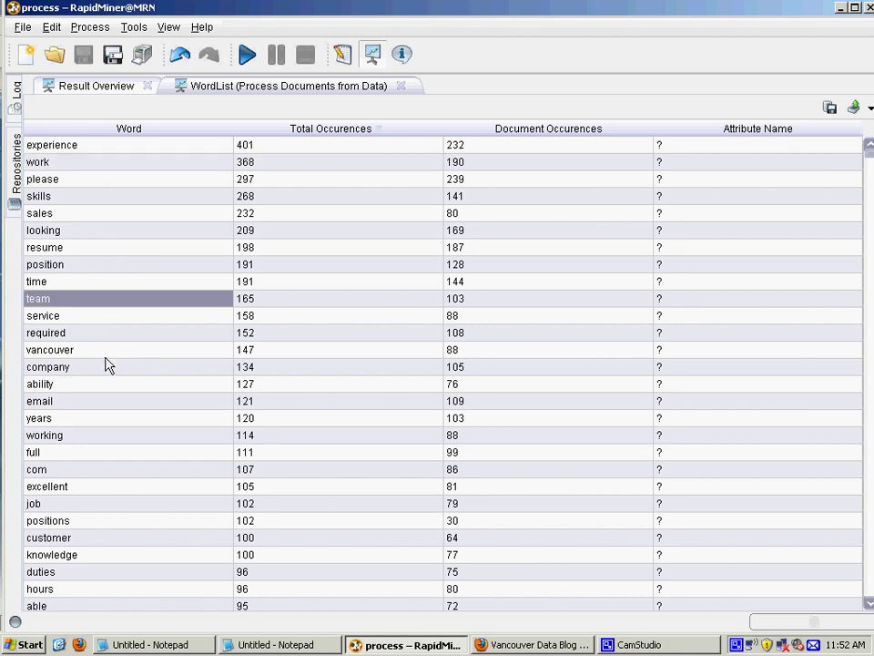
left_click(113, 420)
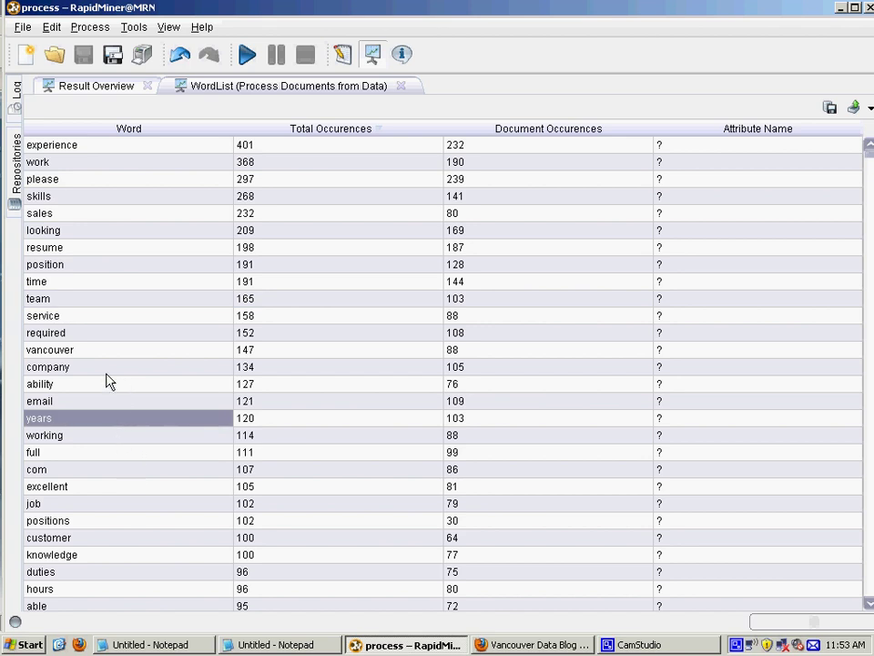
- Add Generate n-Grams (Terms) and wire it between Filter Stopwords and Filter Tokens
left_click(343, 55)
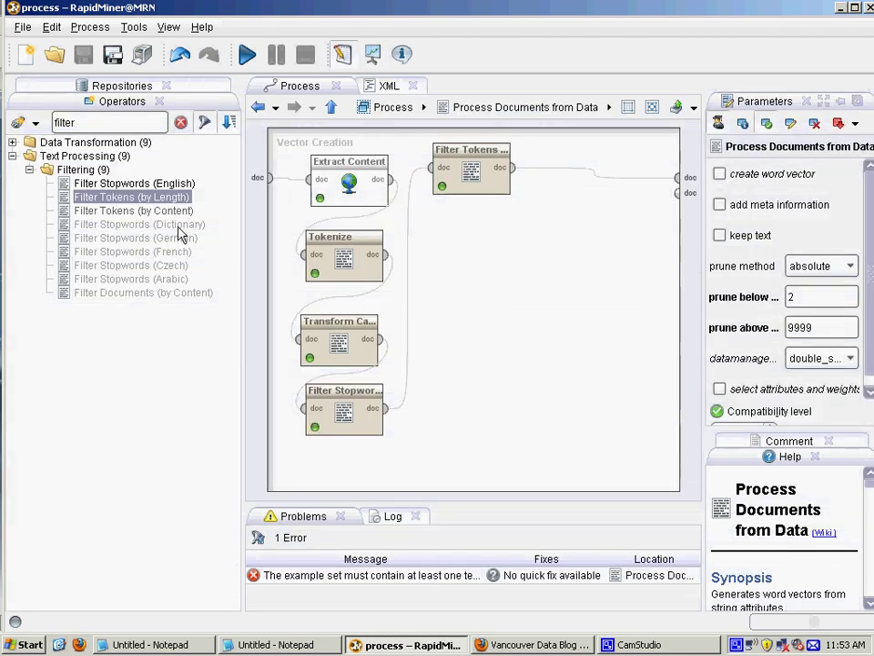
double_click(123, 122)
type("gram")
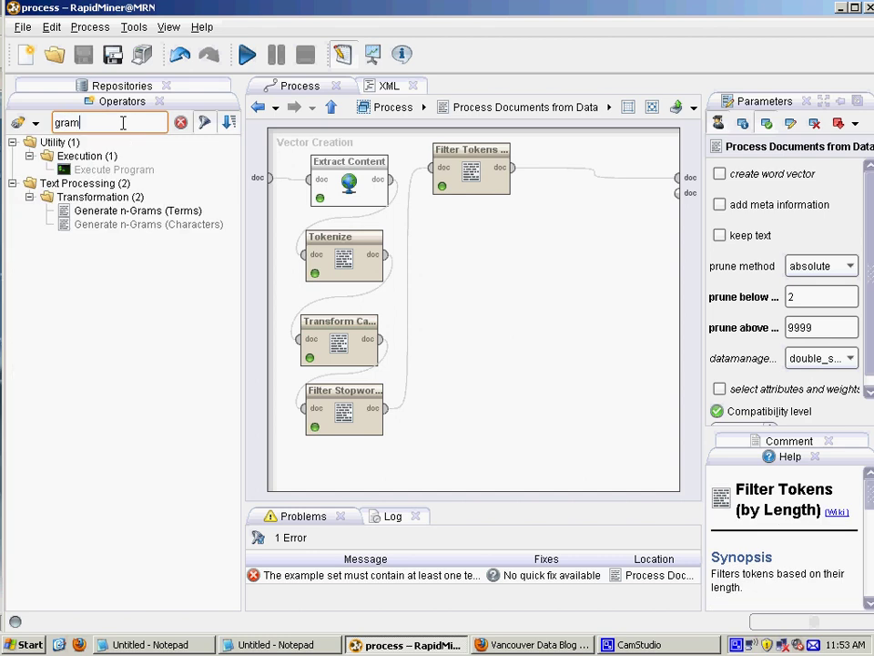
left_click_drag(154, 211, 462, 288)
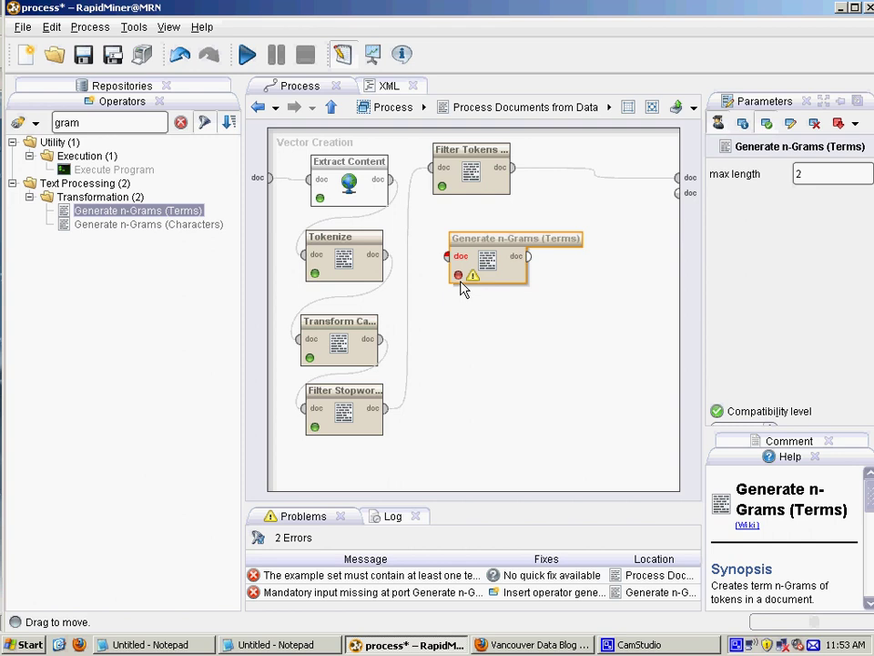
mouse_move(447, 262)
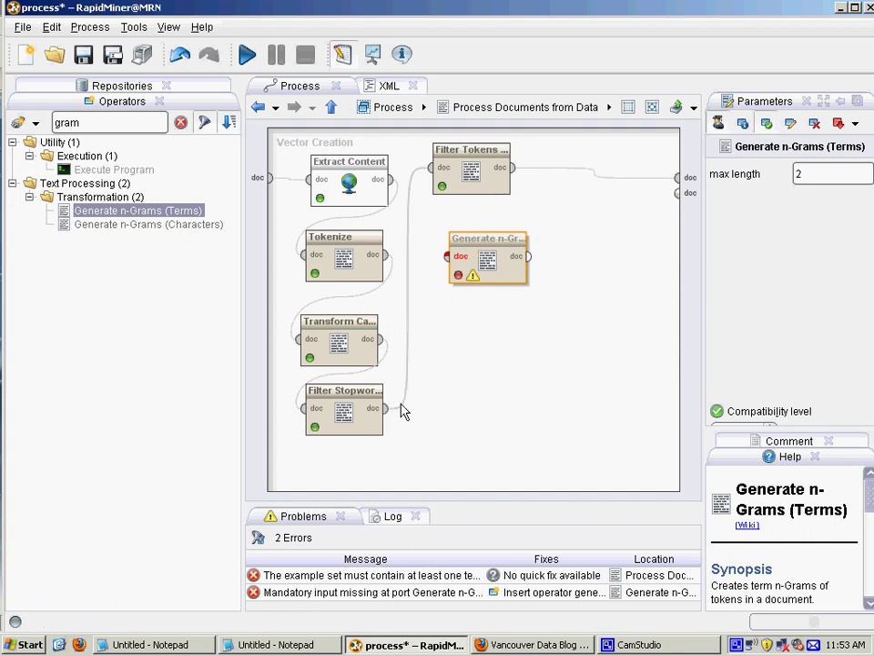
mouse_move(390, 414)
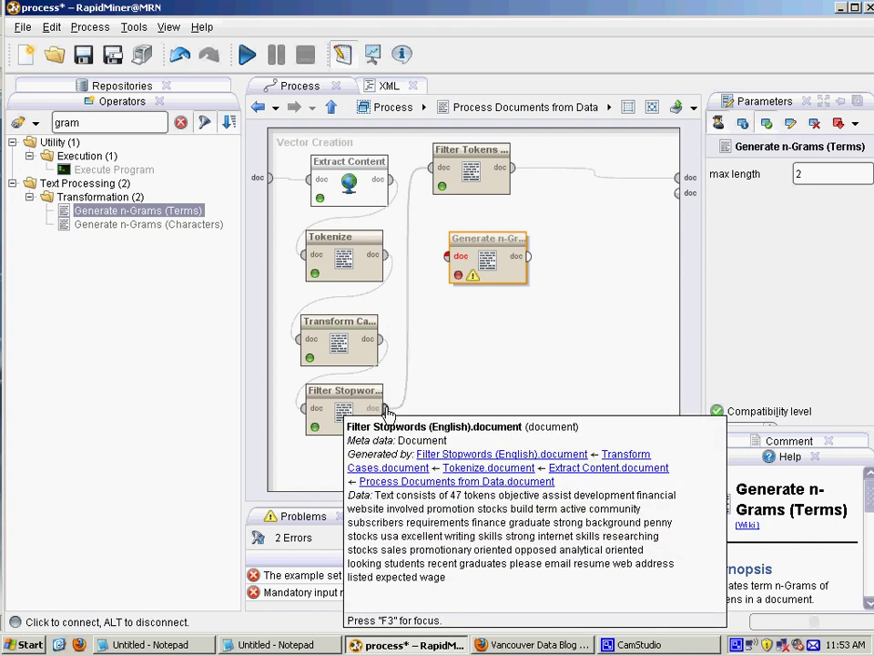
left_click_drag(387, 414, 447, 256)
left_click(545, 365)
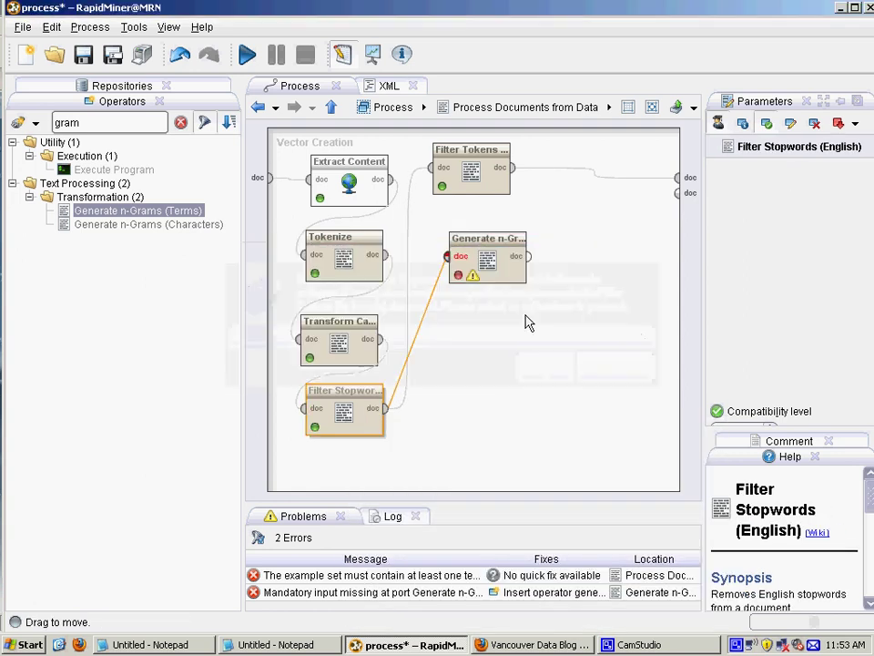
left_click_drag(527, 256, 431, 169)
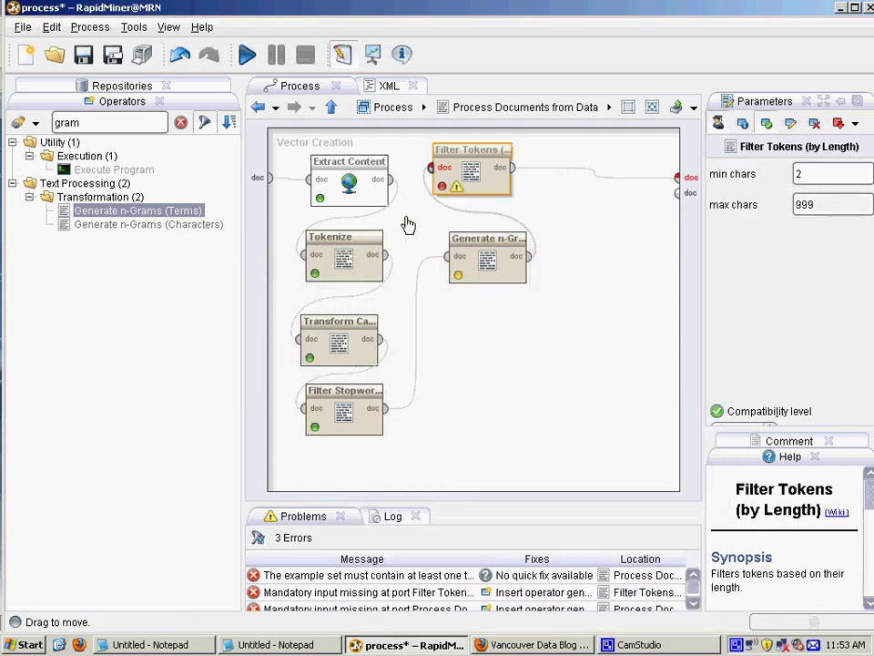
- Set Generate n-Grams max length to 3, save, and tidy its position on the canvas
left_click(486, 260)
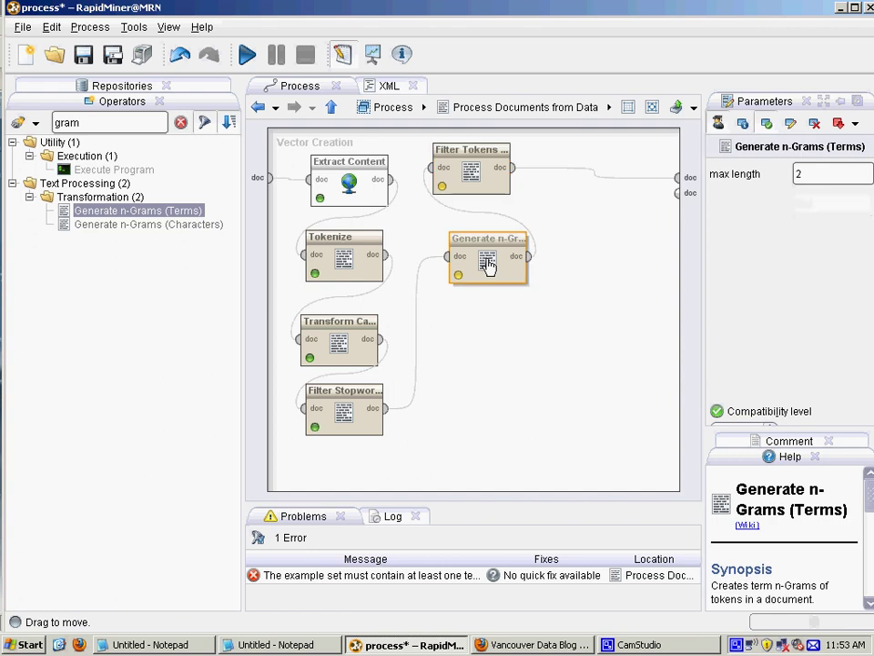
left_click(815, 175)
type("3")
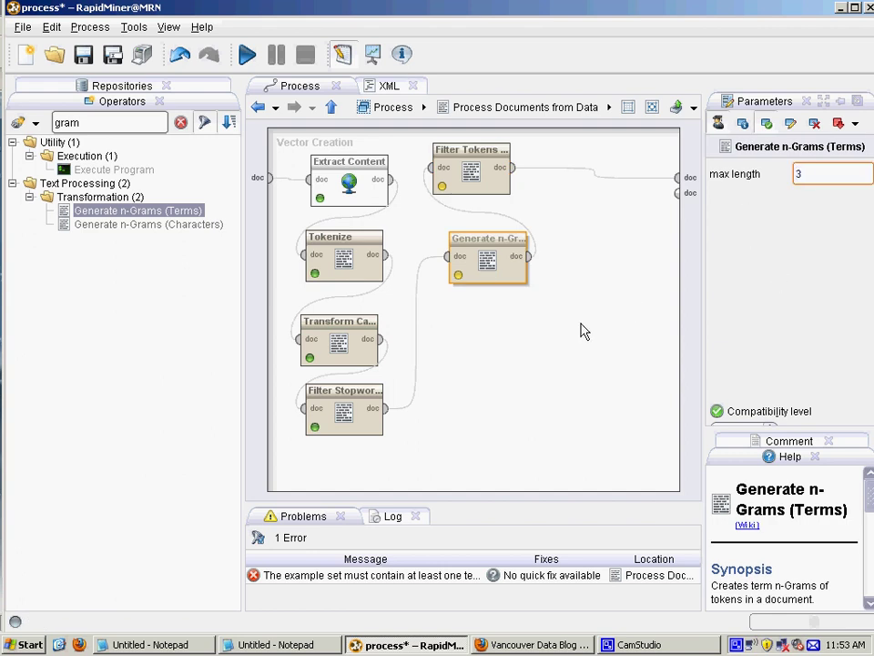
left_click(576, 332)
left_click(90, 58)
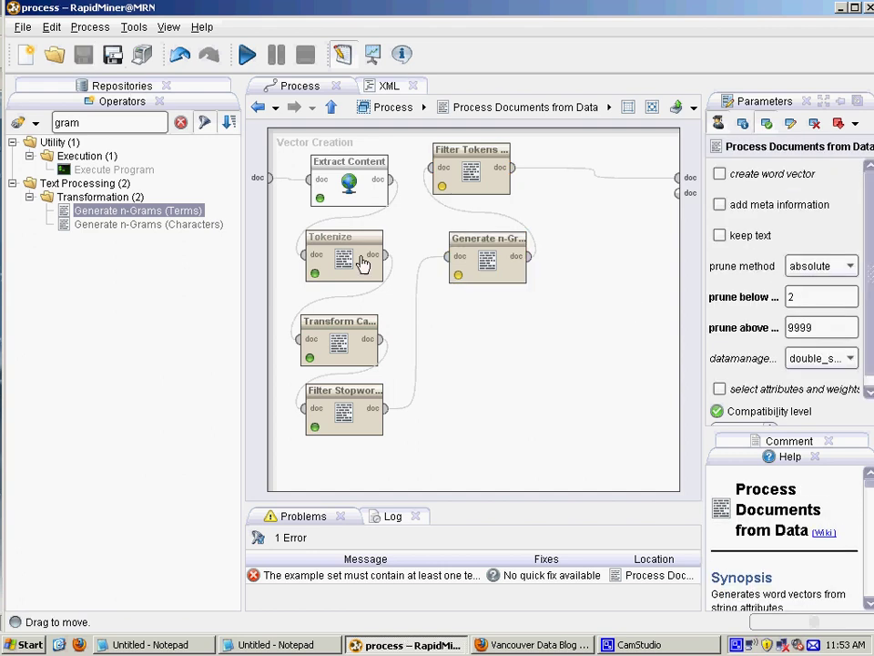
left_click_drag(482, 262, 498, 266)
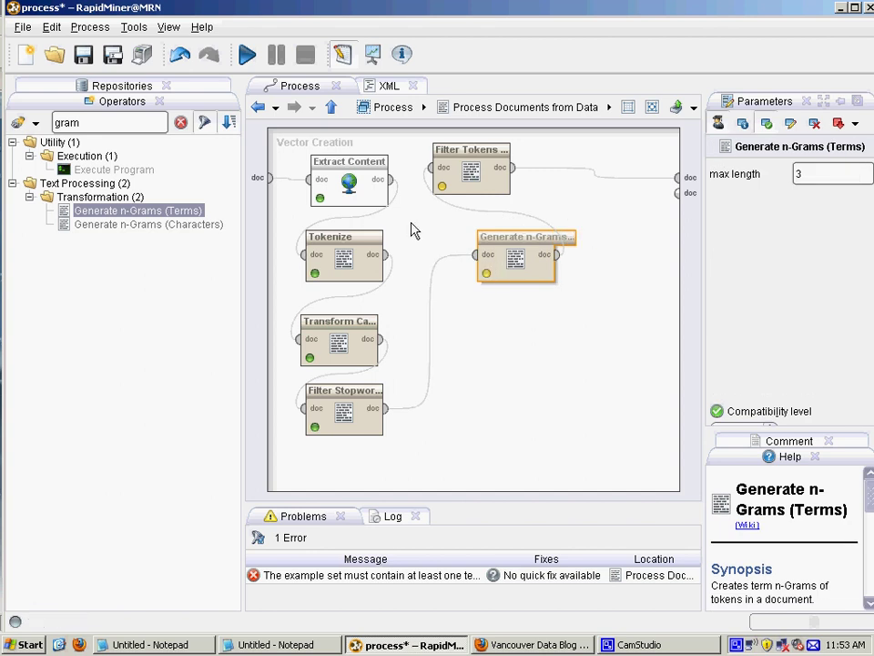
left_click(248, 56)
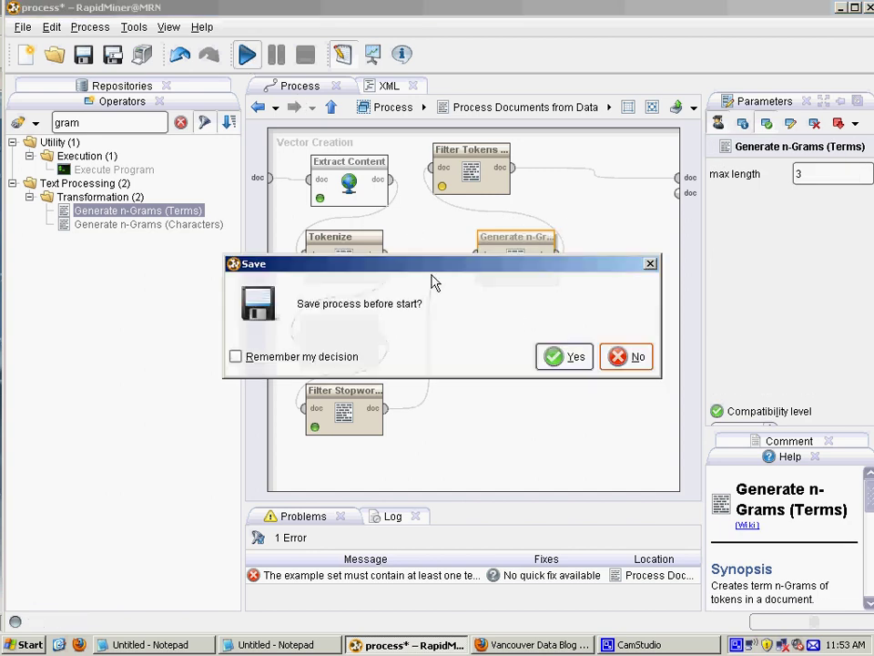
left_click(560, 355)
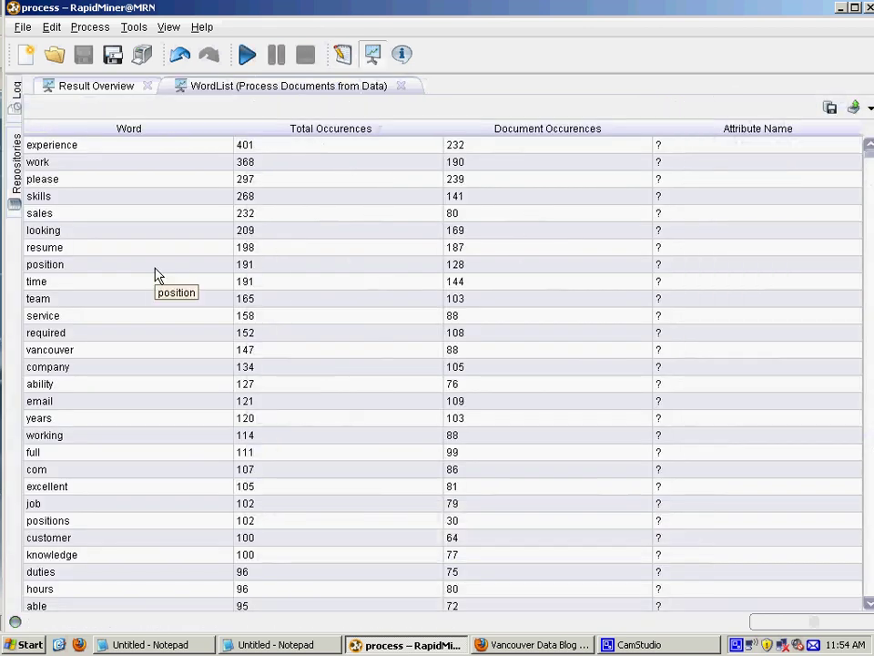
left_click(165, 270)
scroll(160, 266, "down", 4)
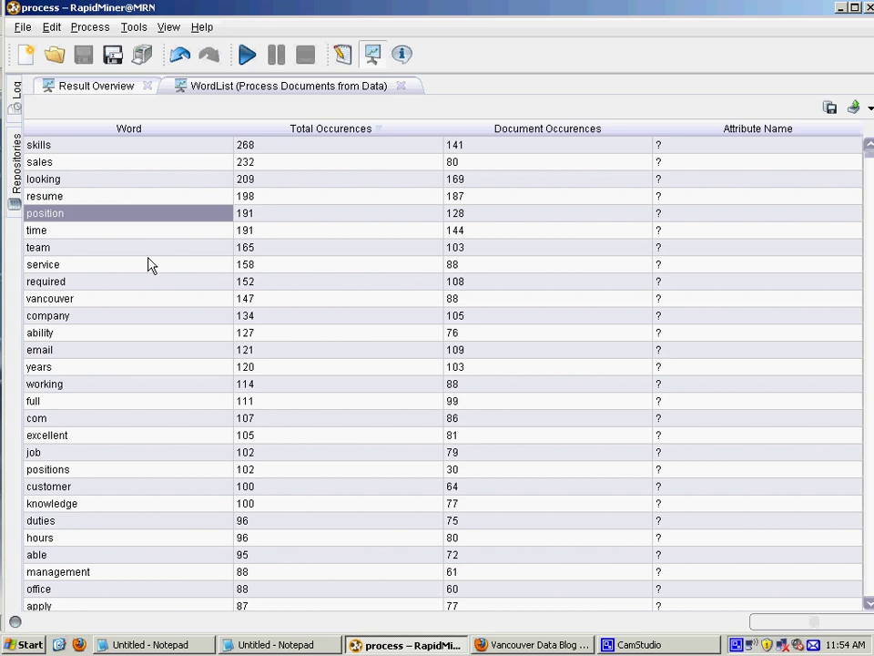
scroll(148, 265, "down", 5)
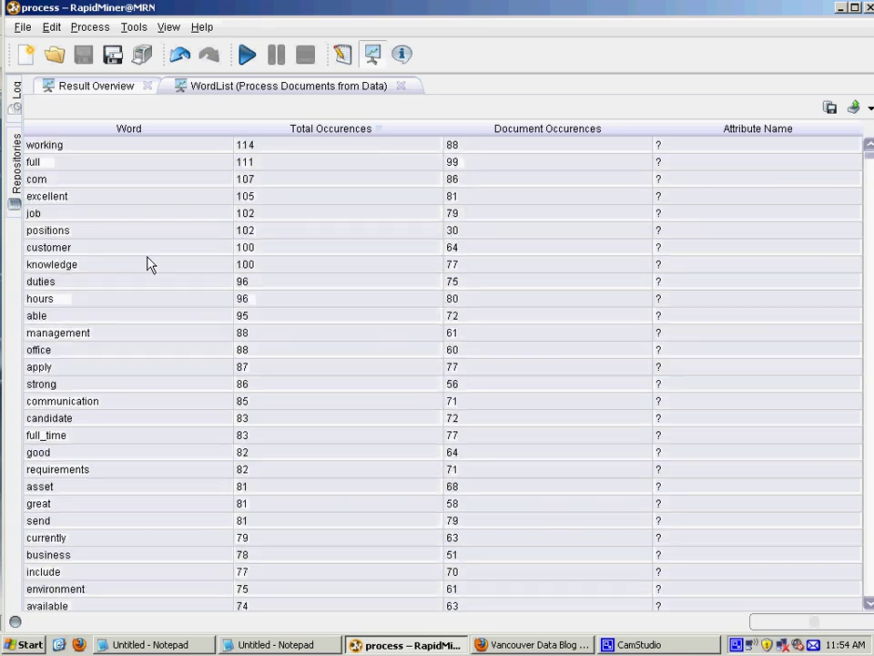
scroll(146, 257, "down", 2)
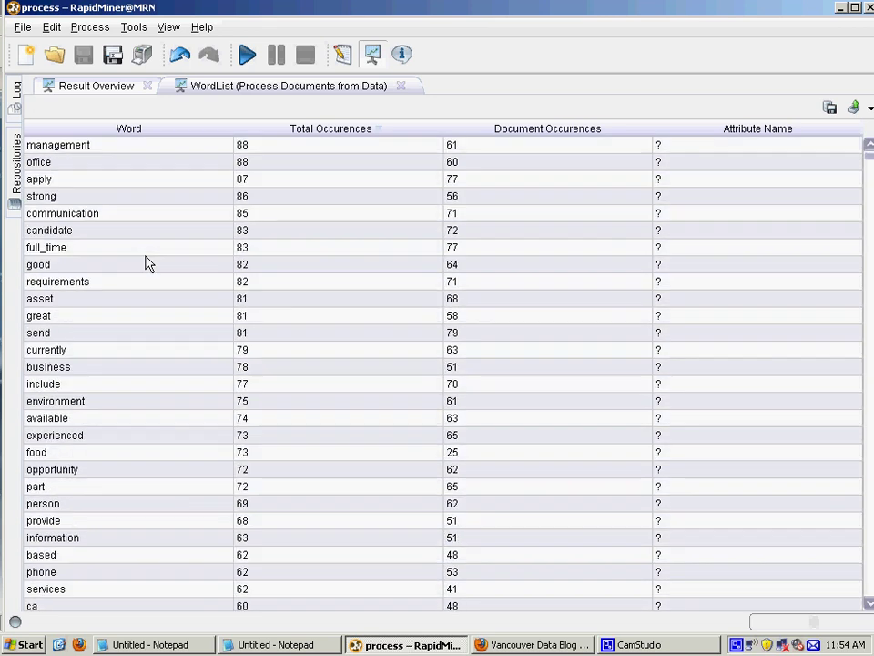
left_click(146, 253)
scroll(146, 263, "down", 4)
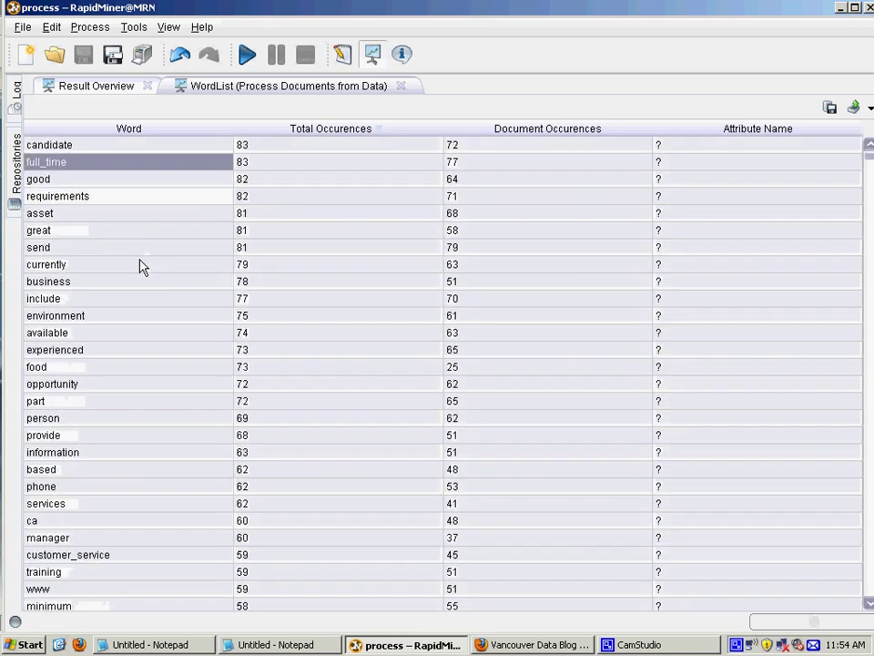
left_click(115, 470)
scroll(142, 425, "down", 5)
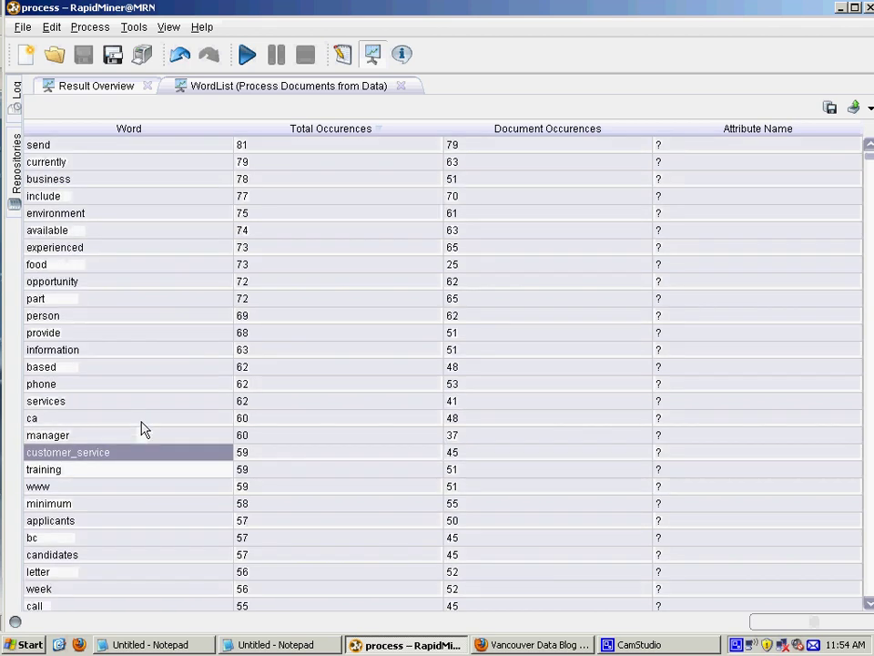
scroll(145, 418, "down", 6)
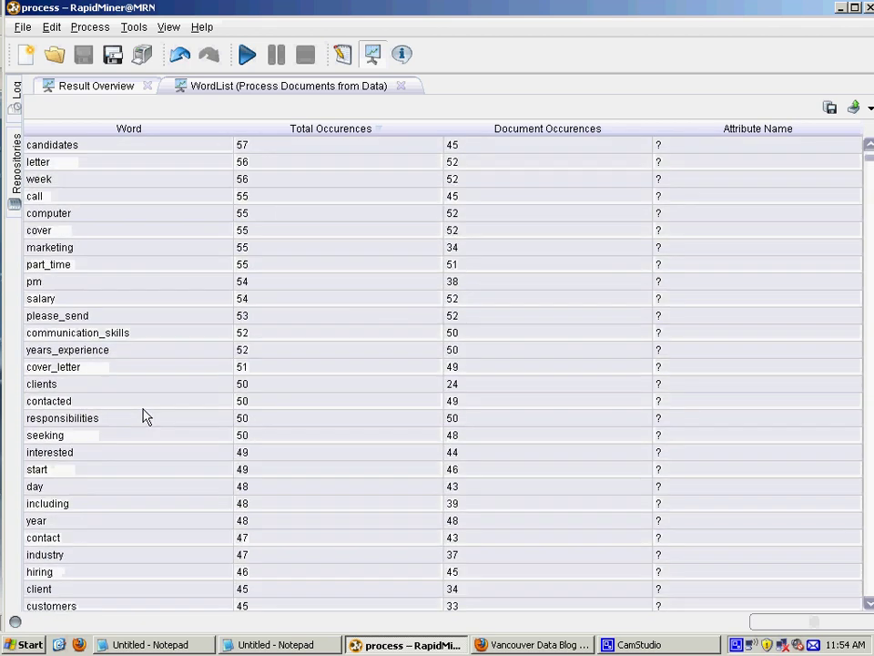
scroll(146, 417, "down", 1)
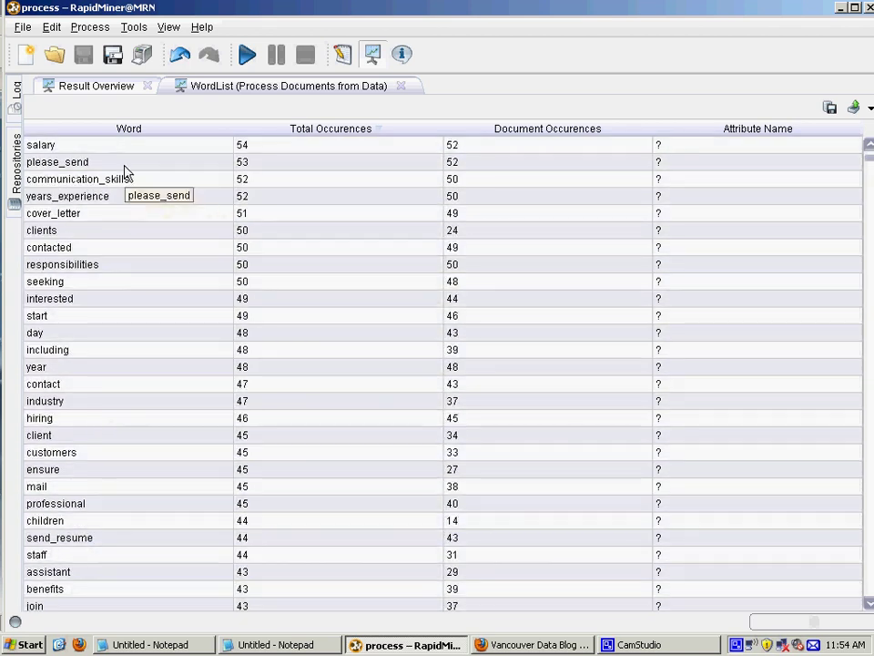
left_click(123, 198)
scroll(177, 368, "down", 11)
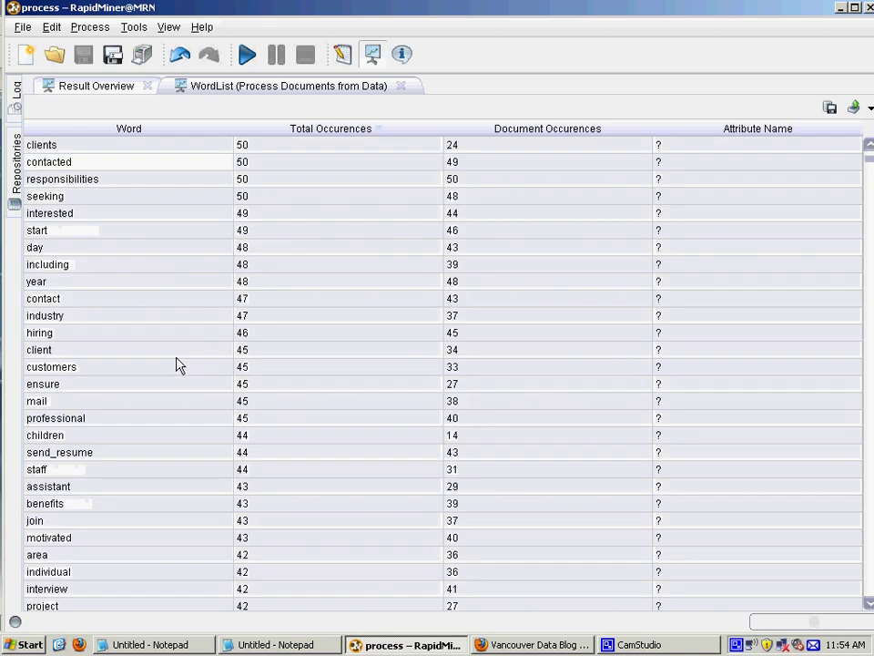
scroll(178, 358, "down", 10)
scroll(178, 357, "down", 2)
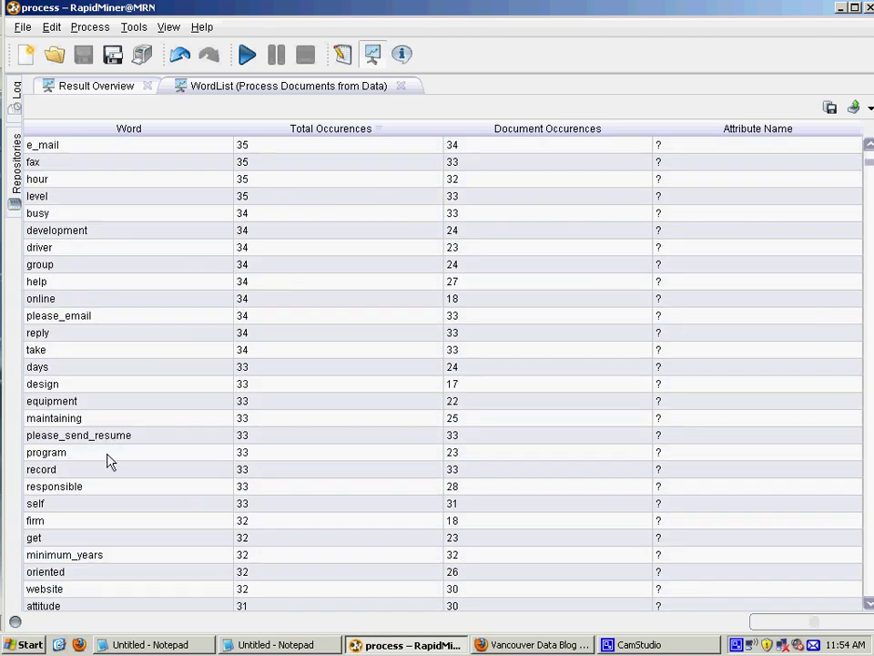
left_click(131, 439)
scroll(188, 371, "down", 2)
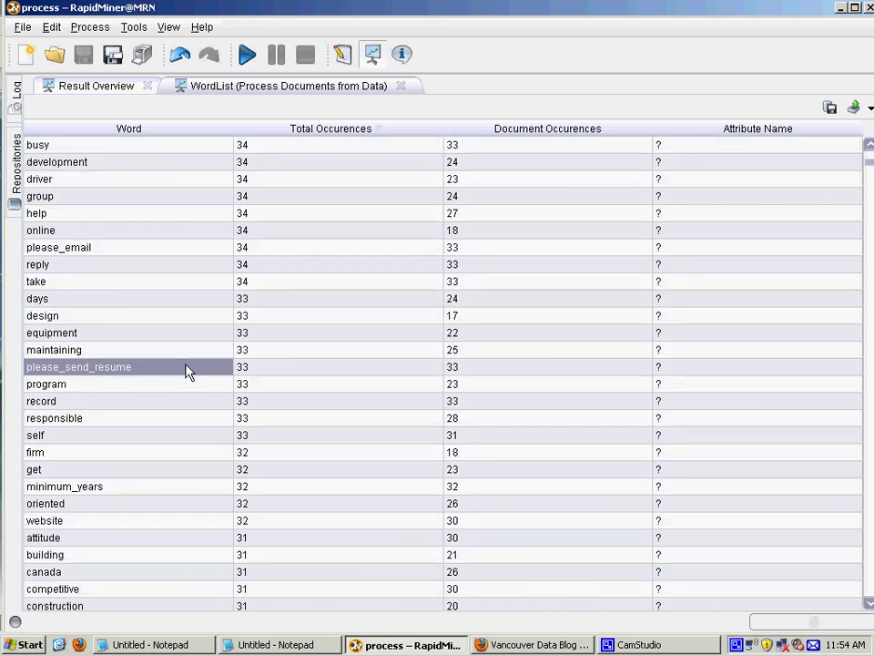
- Back in Design view, shift Generate n-Grams left toward Tokenize and deselect it
left_click(341, 57)
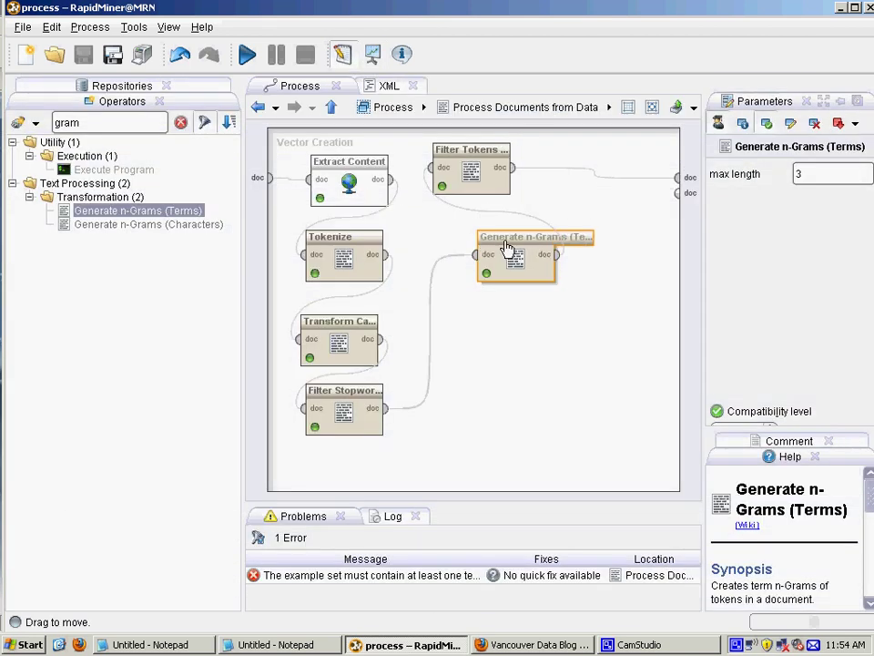
left_click_drag(504, 250, 447, 249)
left_click(169, 227)
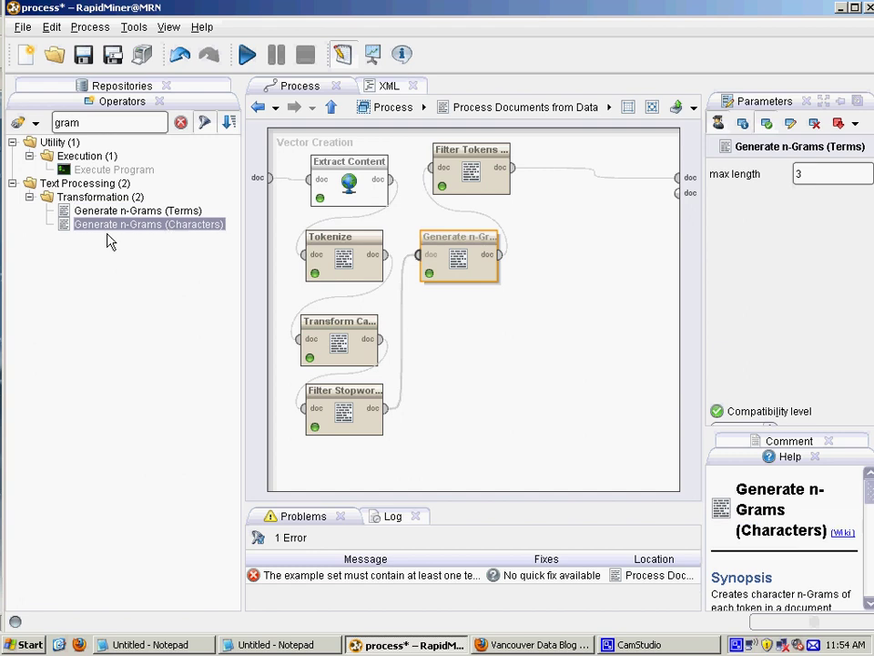
mouse_move(155, 236)
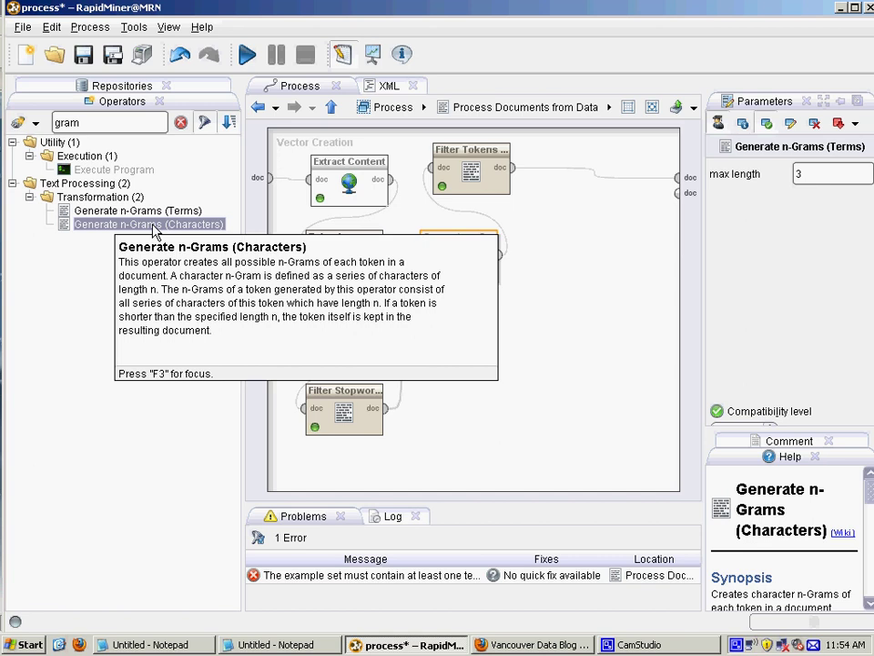
left_click(569, 314)
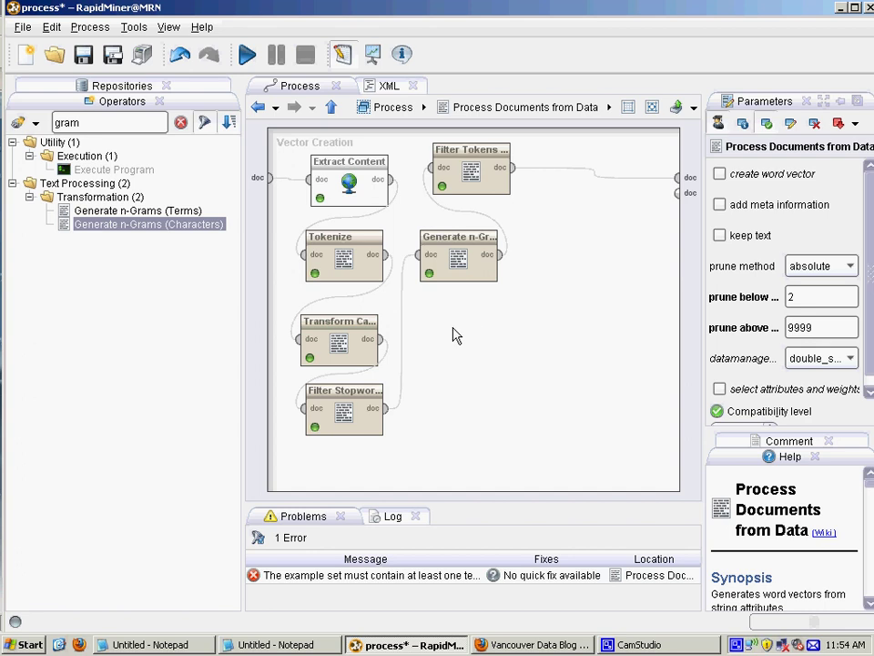
- Find Stem (Porter) via a 'stem' search and delete Generate n-Grams and Filter Tokens
double_click(112, 123)
type("stem")
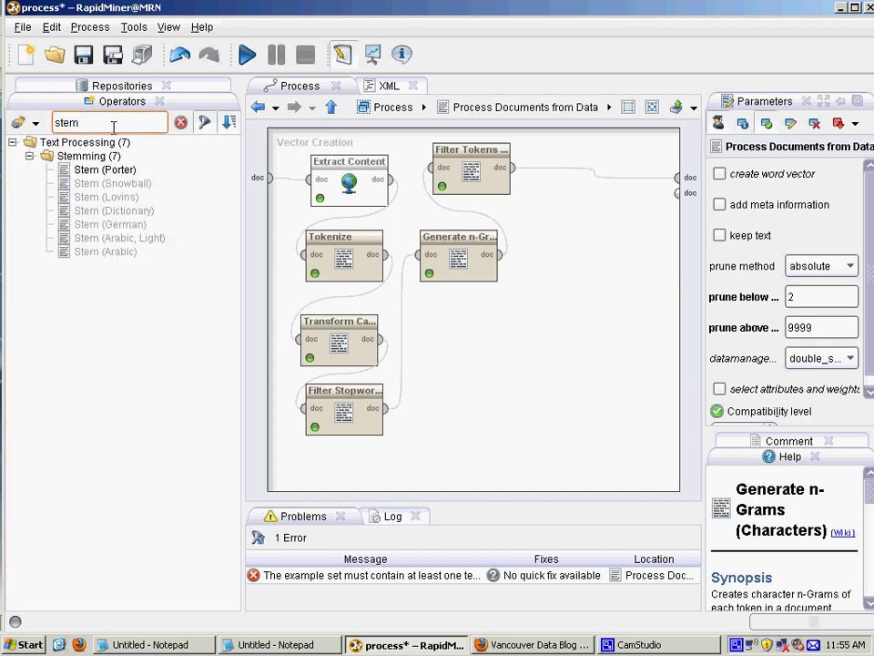
left_click(111, 172)
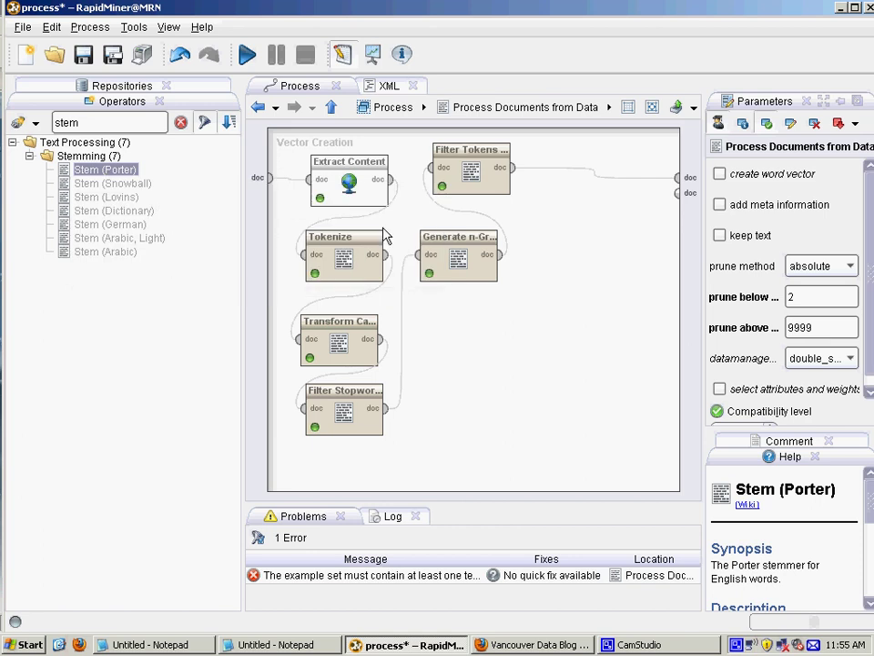
left_click(465, 248)
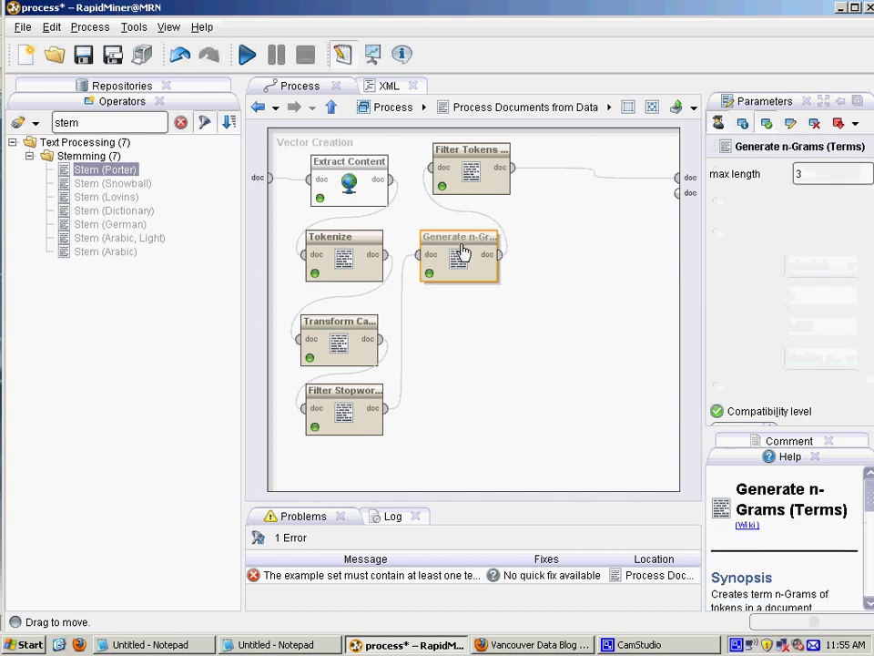
key("Delete")
left_click(474, 171)
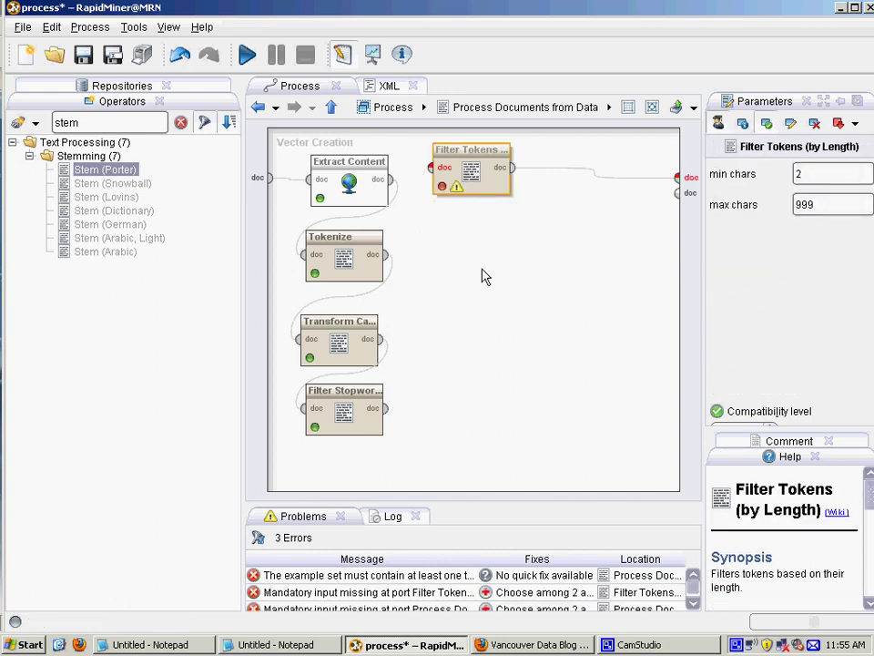
key("Delete")
- Place Stem (Porter) and wire Filter Stopwords → Stem (Porter) → process output
left_click_drag(115, 178, 451, 191)
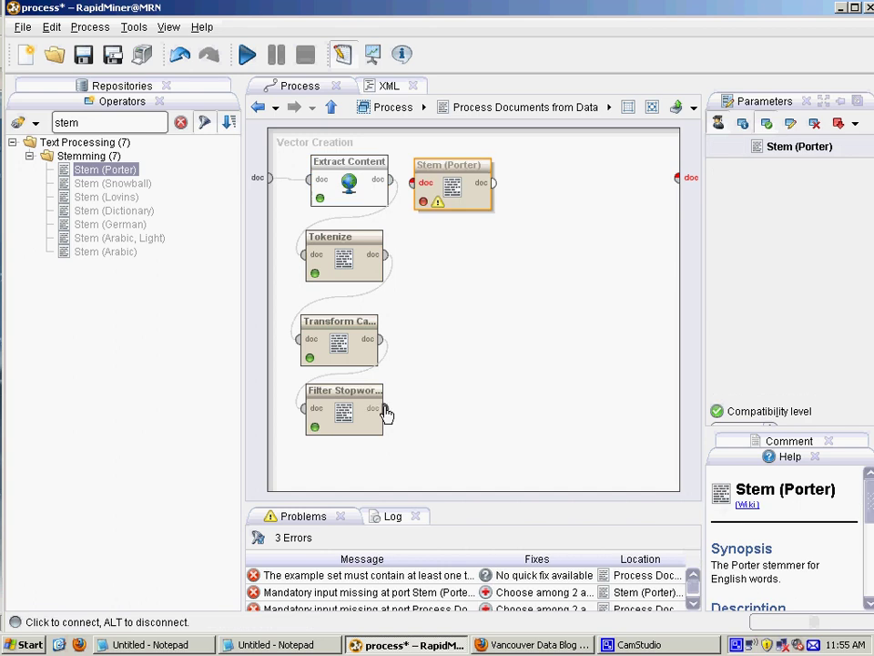
left_click_drag(385, 408, 414, 182)
left_click_drag(494, 184, 677, 179)
left_click(459, 195)
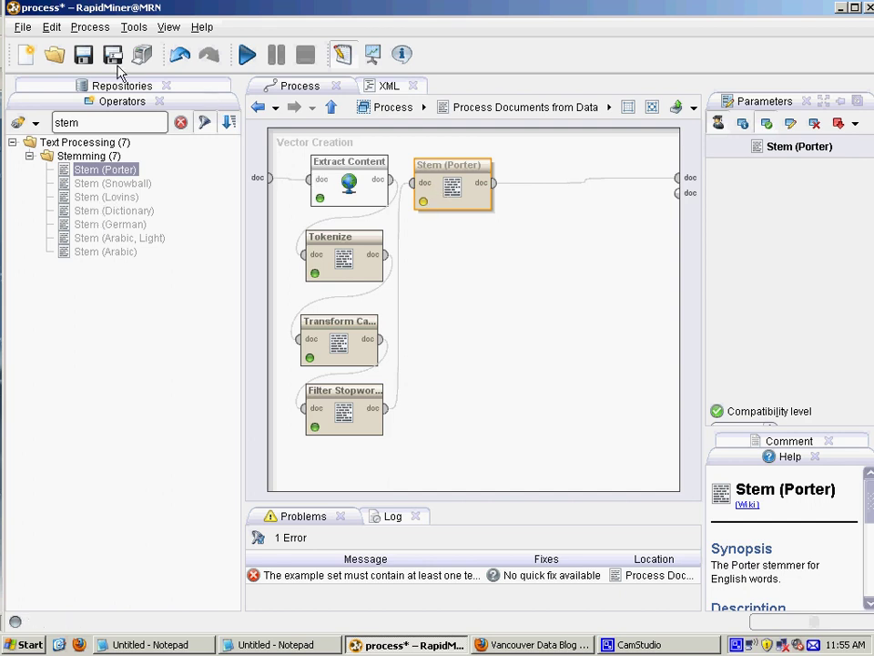
- Save and run, inspect stems work (497), experi (410), posit, pleas, skill, requir, then return to Design
left_click(83, 55)
left_click(248, 57)
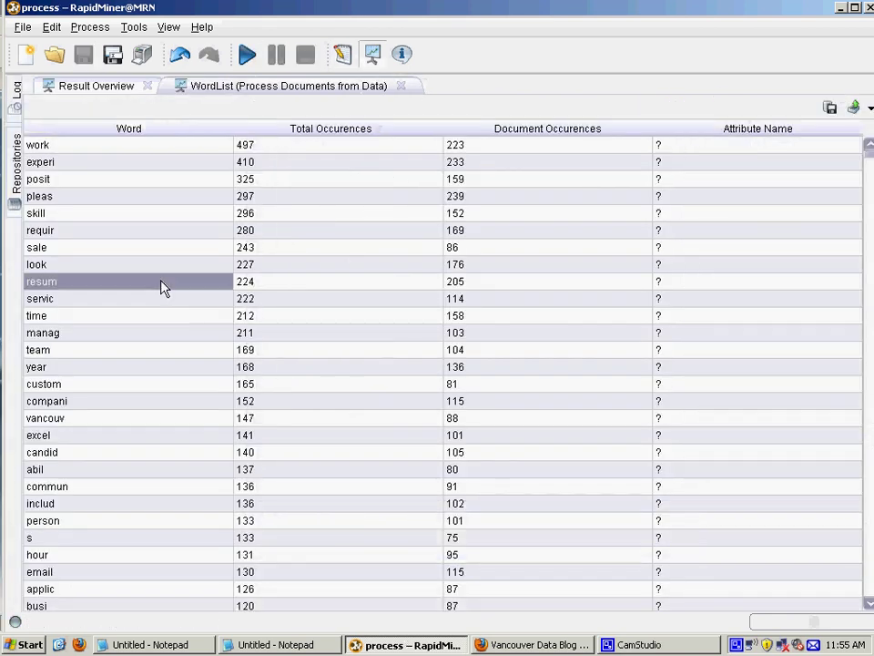
left_click(158, 284)
left_click(66, 167)
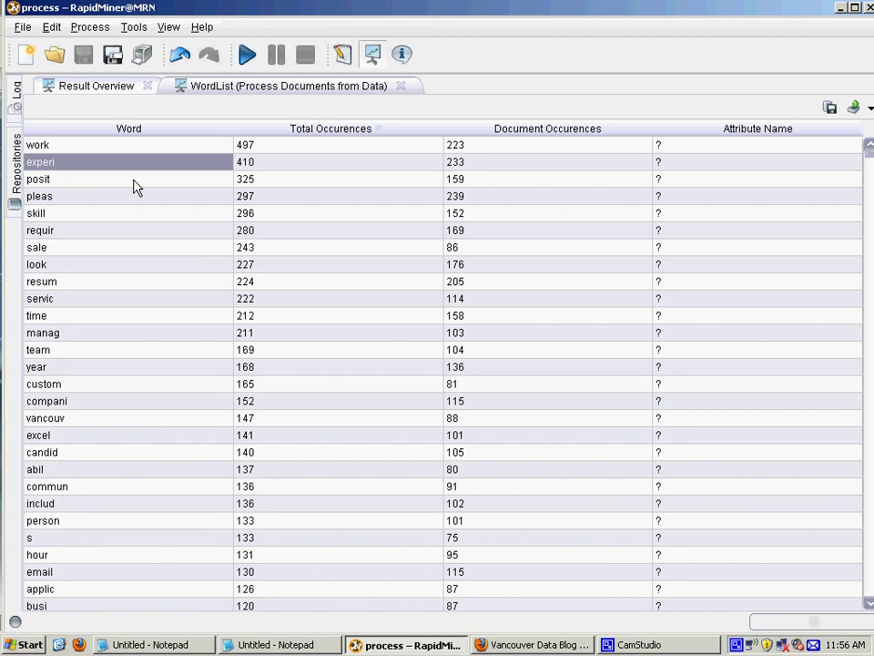
left_click(73, 182)
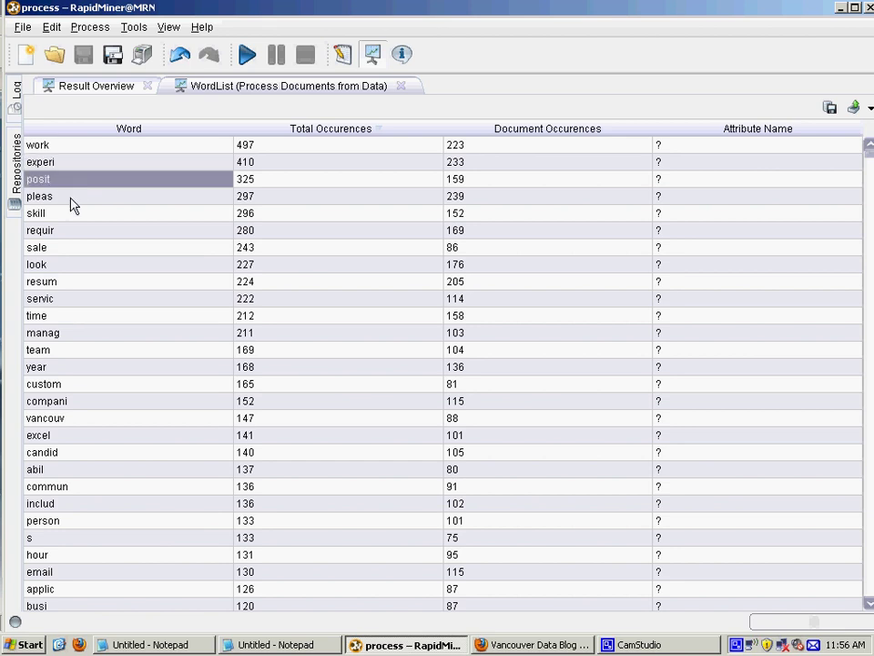
left_click(71, 199)
left_click(75, 215)
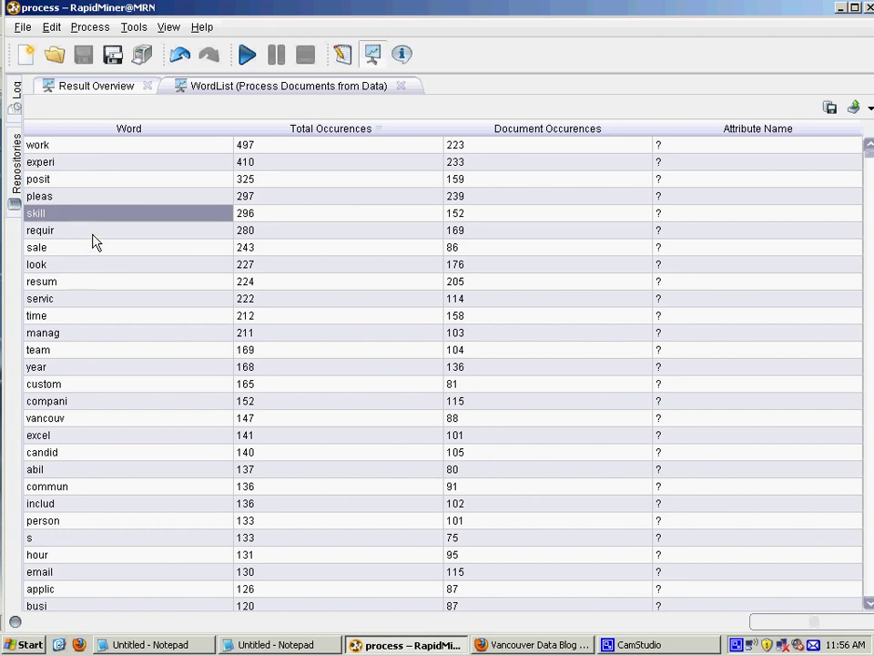
left_click(97, 235)
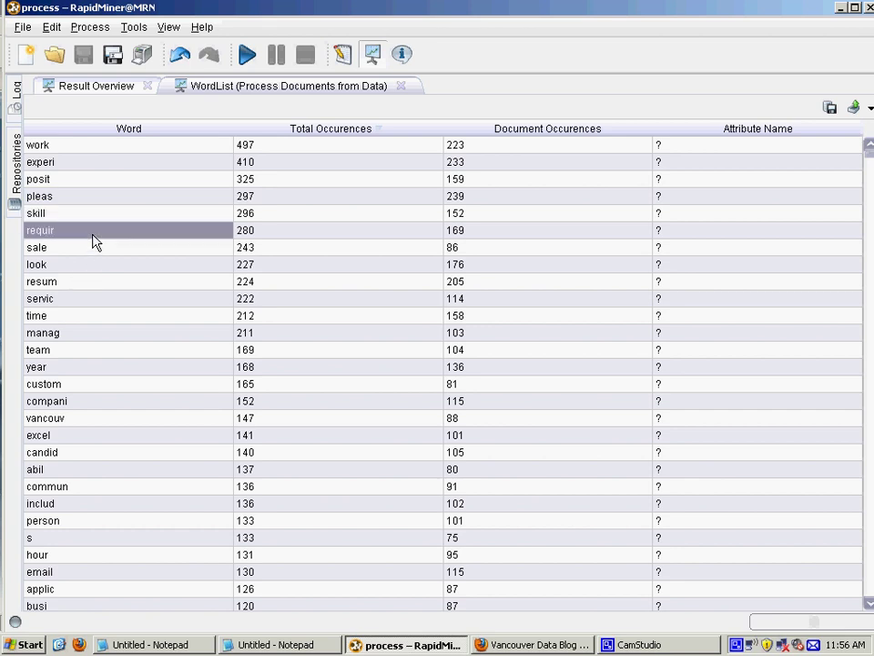
left_click(82, 148)
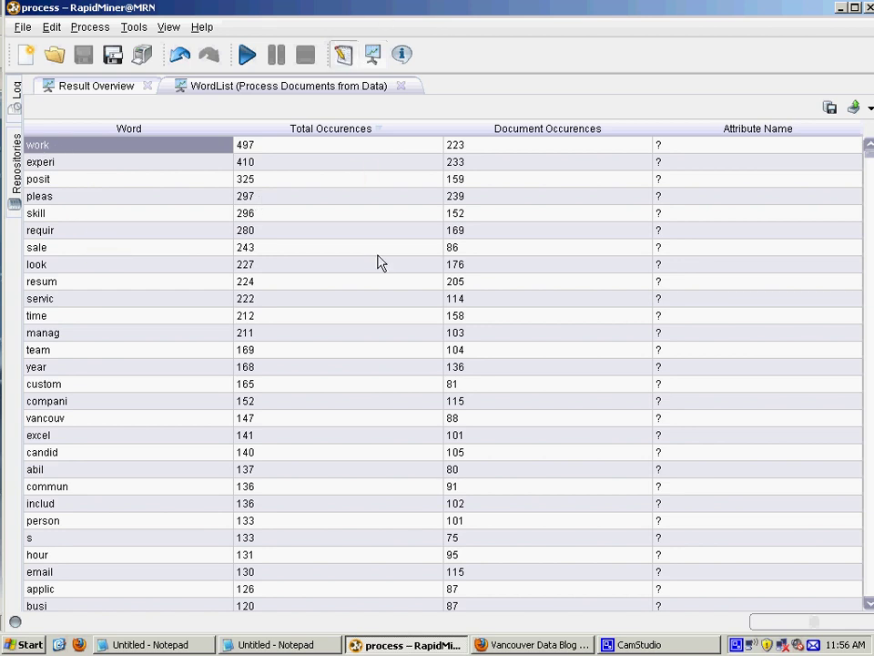
key("F8")
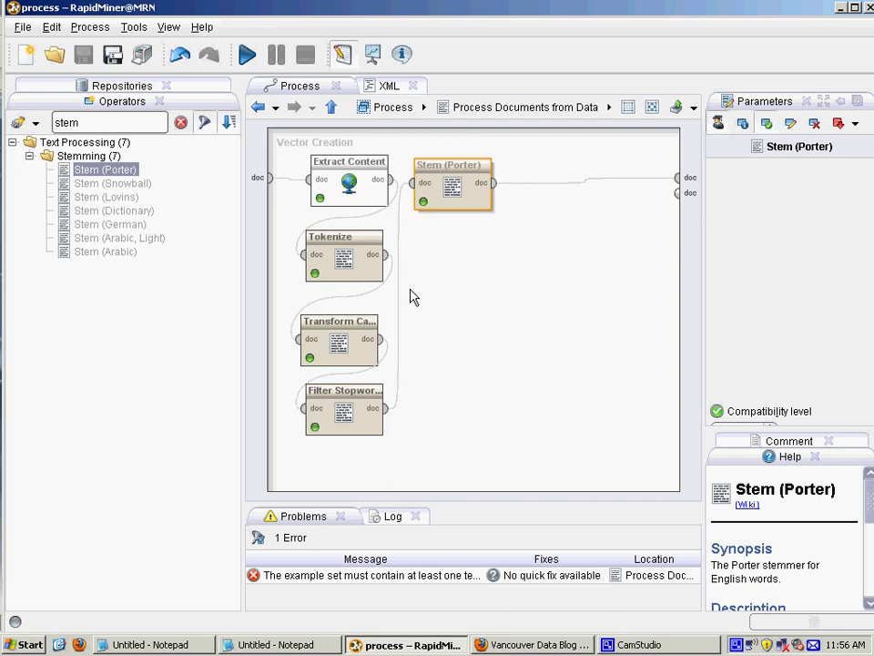